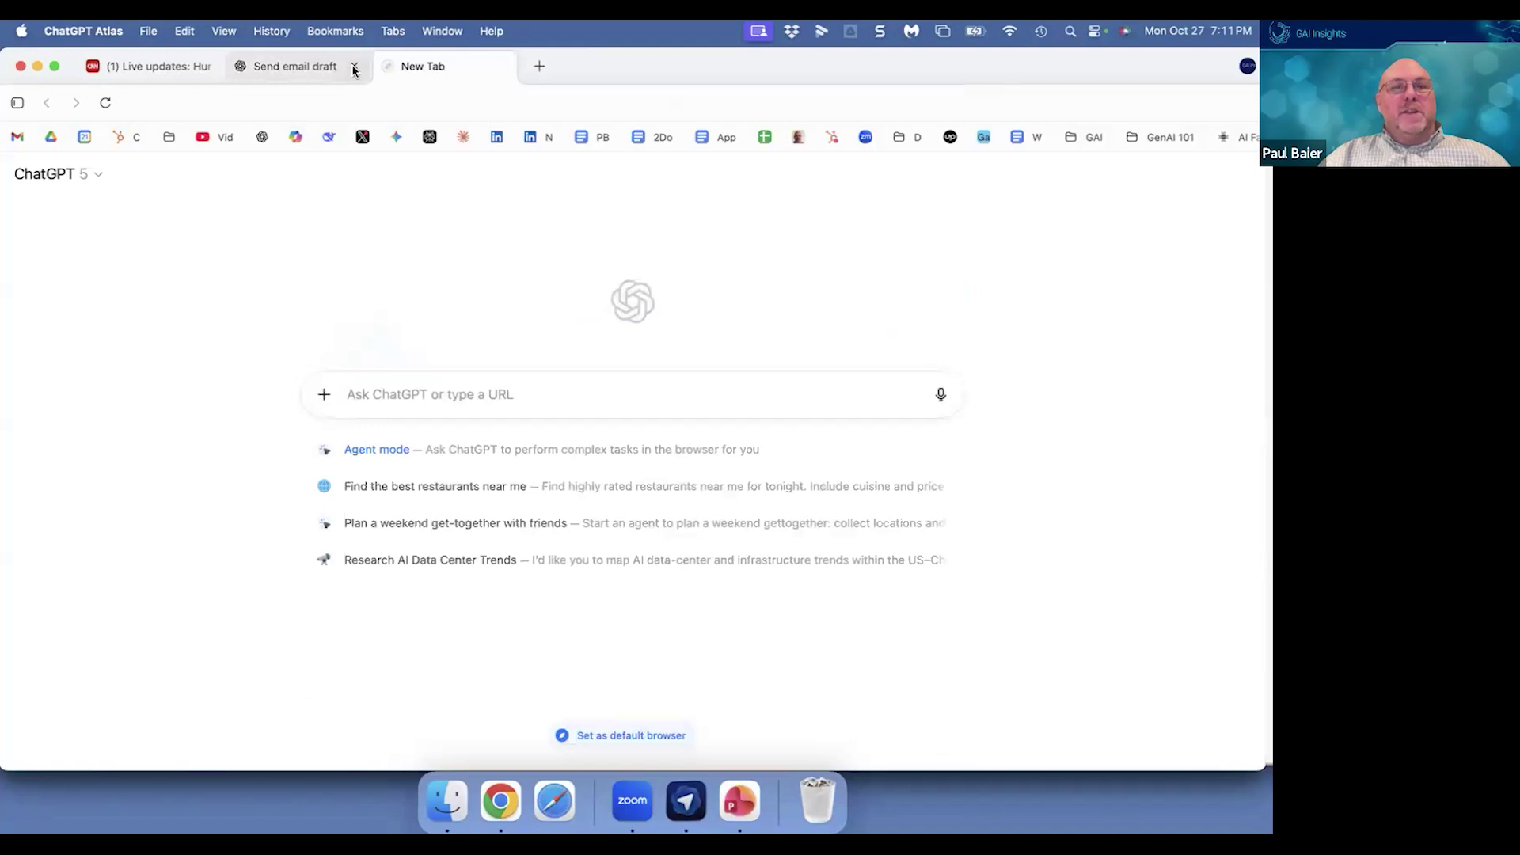
Step: Close the CNN live updates and email draft tabs, keeping only the new tab open
{"action": "left_click", "coordinate": [212, 67]}
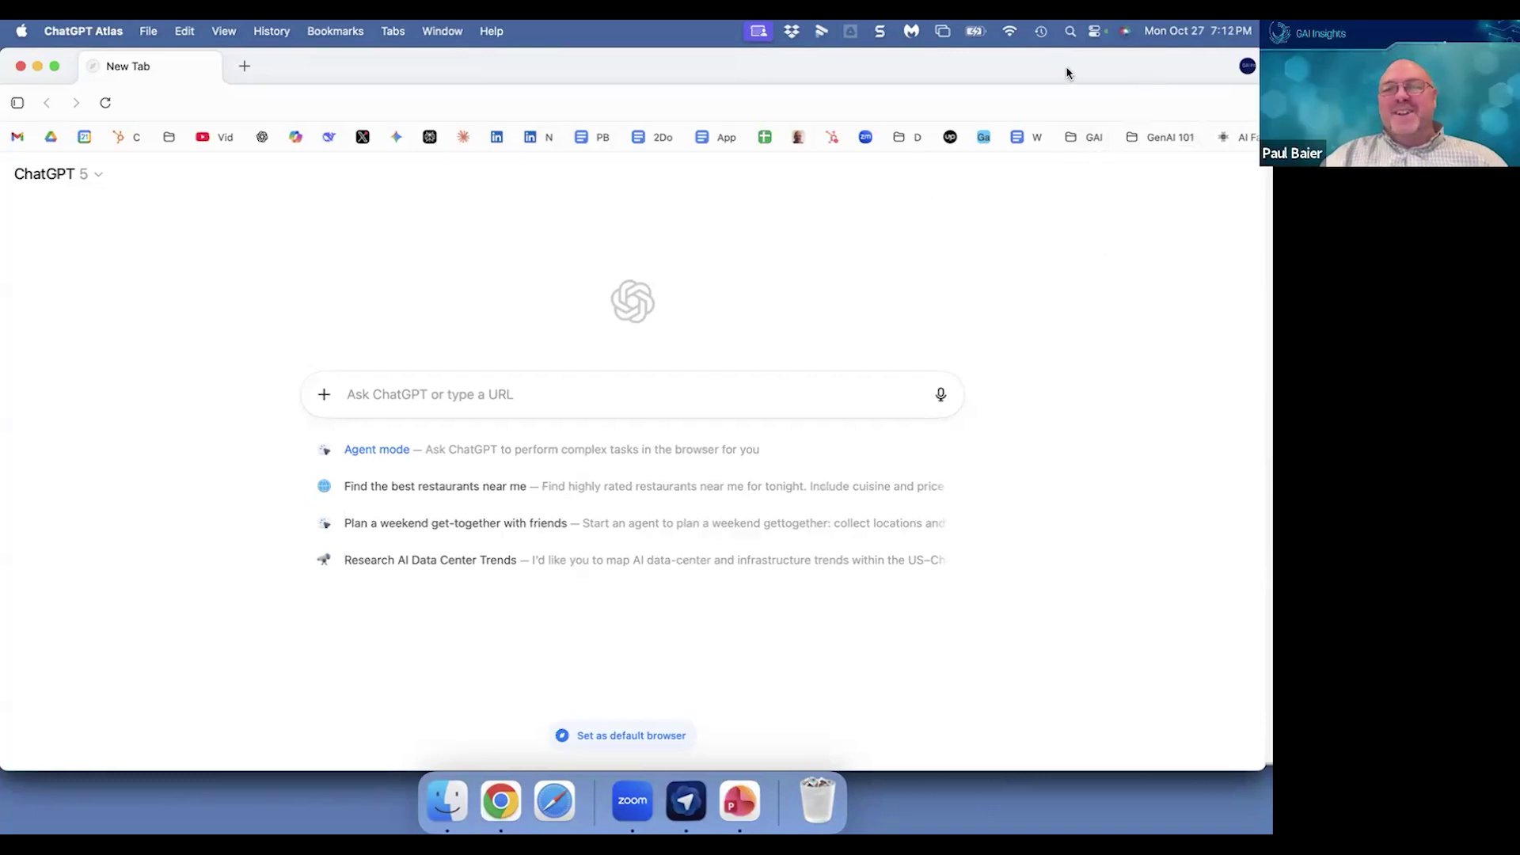
{"action": "mouse_move", "coordinate": [1041, 62]}
{"action": "left_mouse_down"}
{"action": "mouse_move", "coordinate": [990, 60]}
{"action": "mouse_move", "coordinate": [1054, 60]}
{"action": "left_mouse_up"}
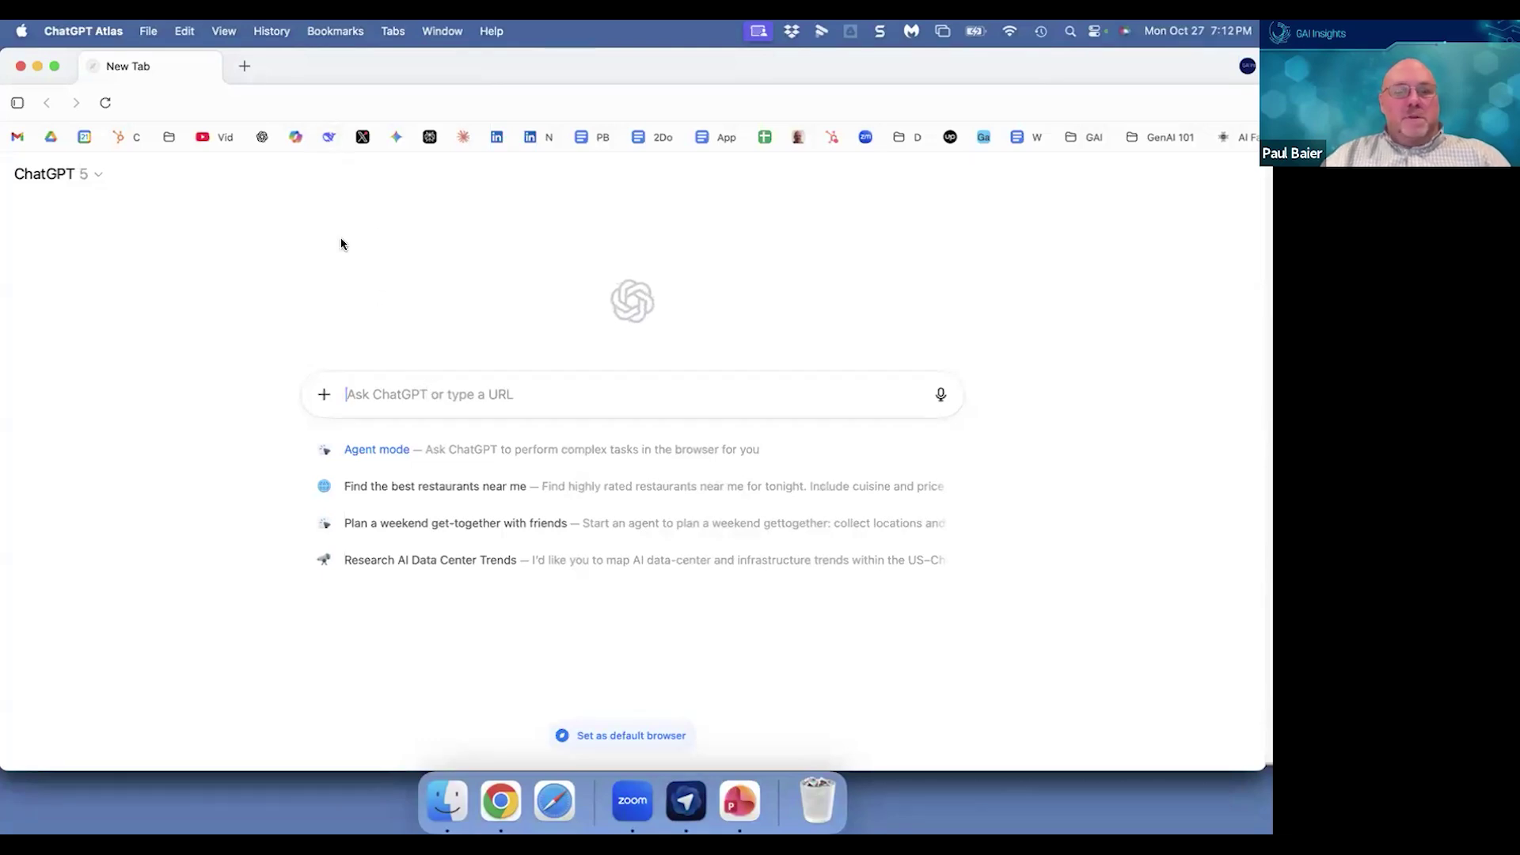
Step: Load cnn.com and open the lead story about Hurricane Melissa
{"action": "type", "text": "cnn.com"}
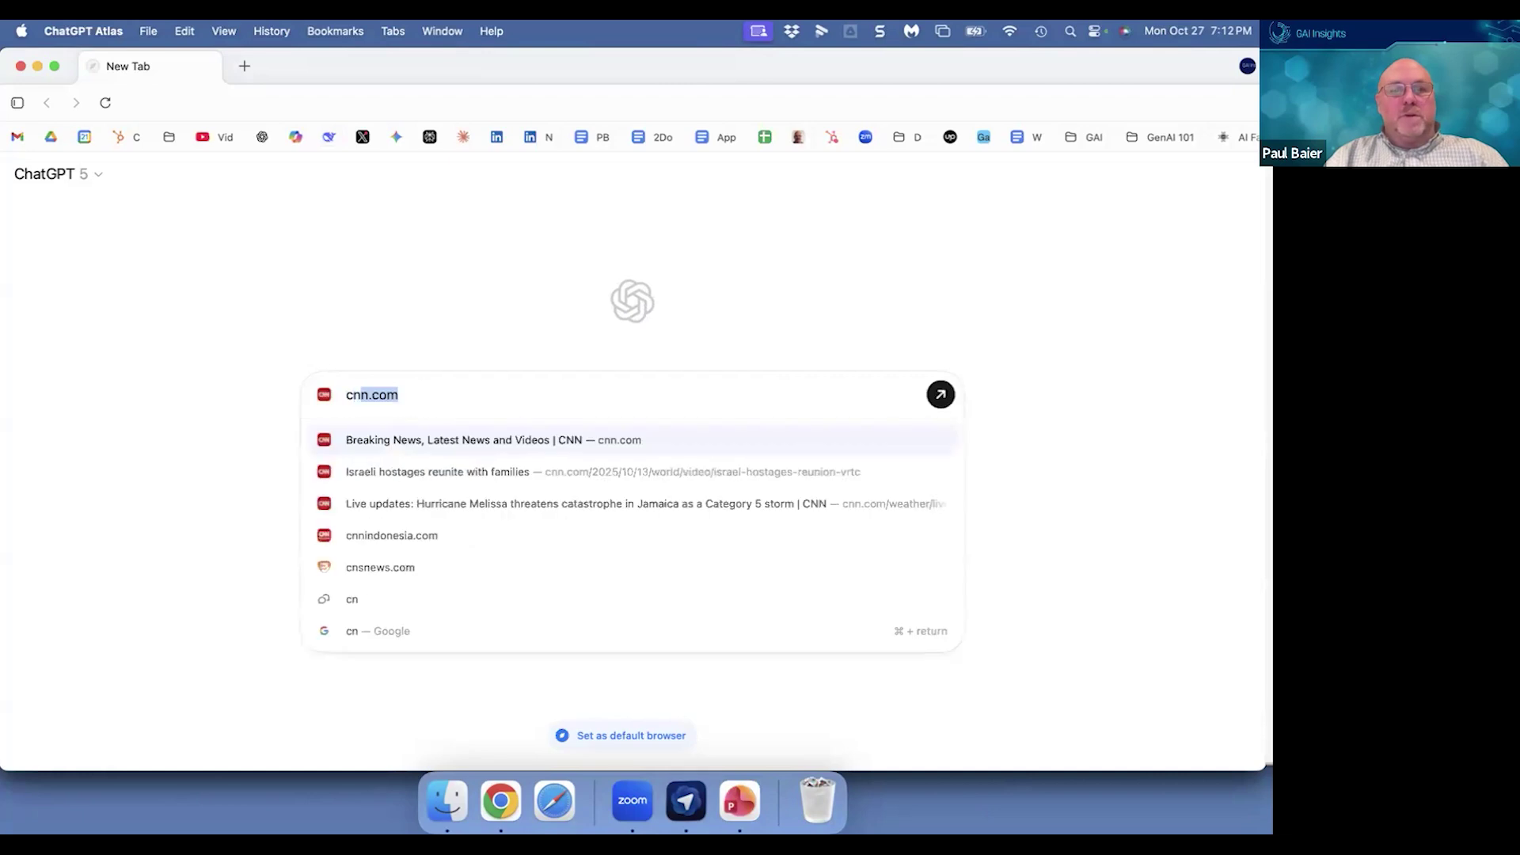
{"action": "key", "text": "Return"}
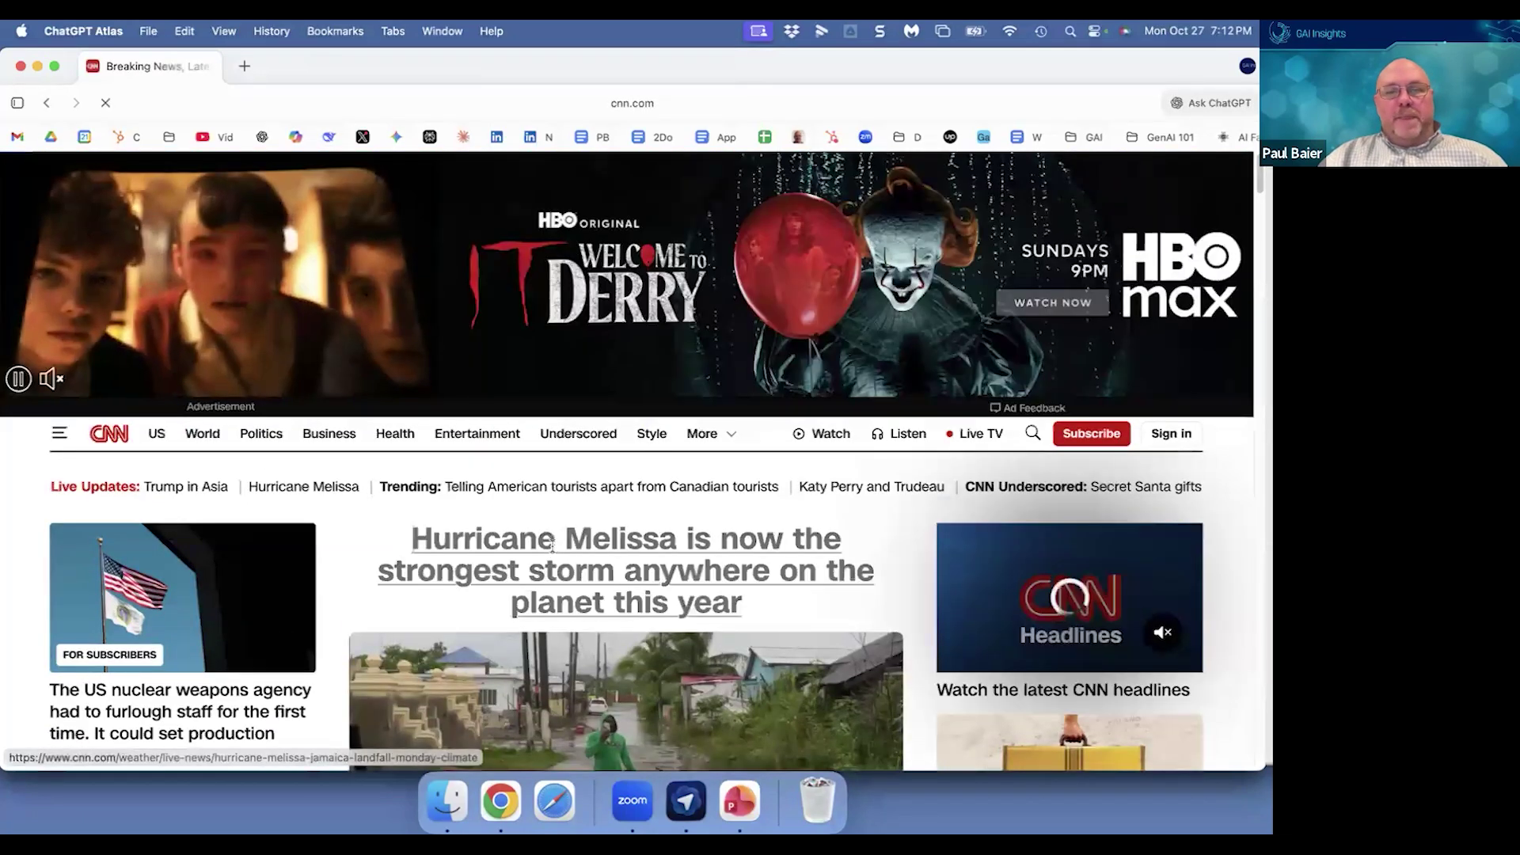
{"action": "left_click", "coordinate": [544, 515]}
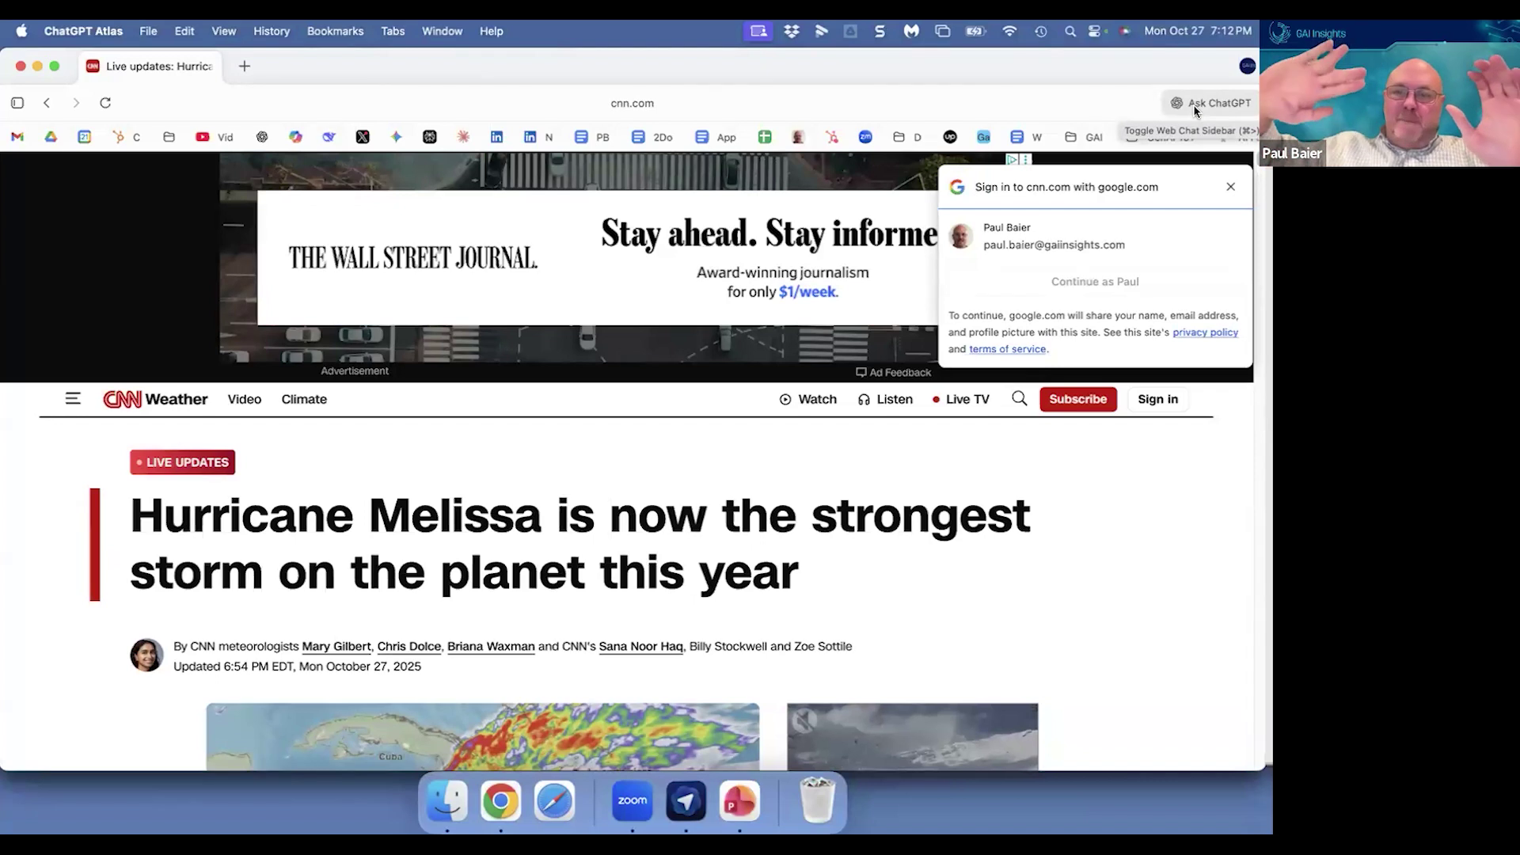
Step: Open the ChatGPT sidebar beside the hurricane article and ask it to summarize this article in 5 bullets
{"action": "left_click", "coordinate": [1196, 105]}
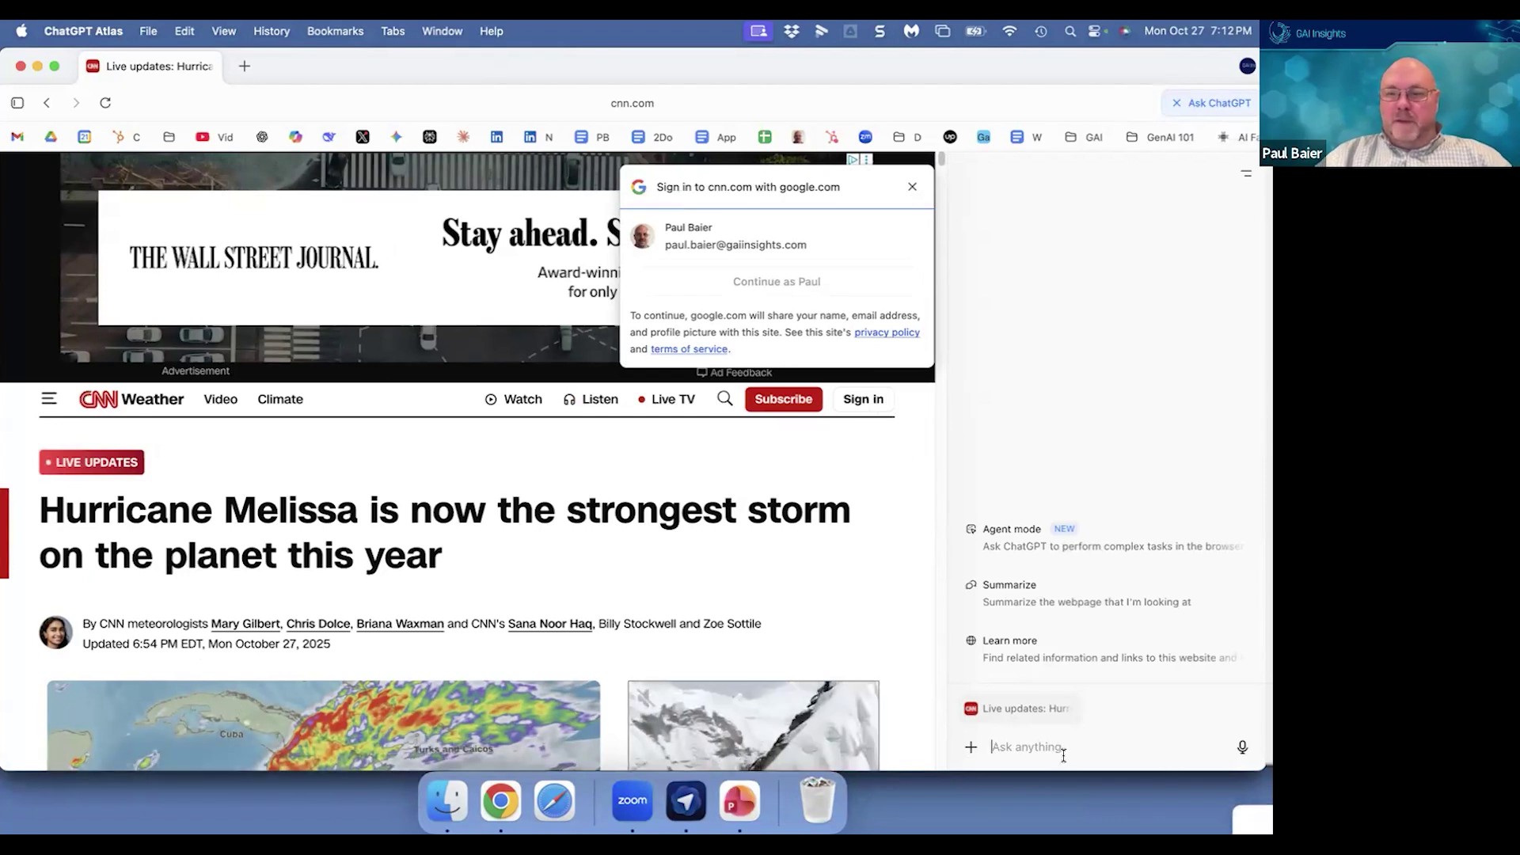
{"action": "type", "text": "summarizee this article in"}
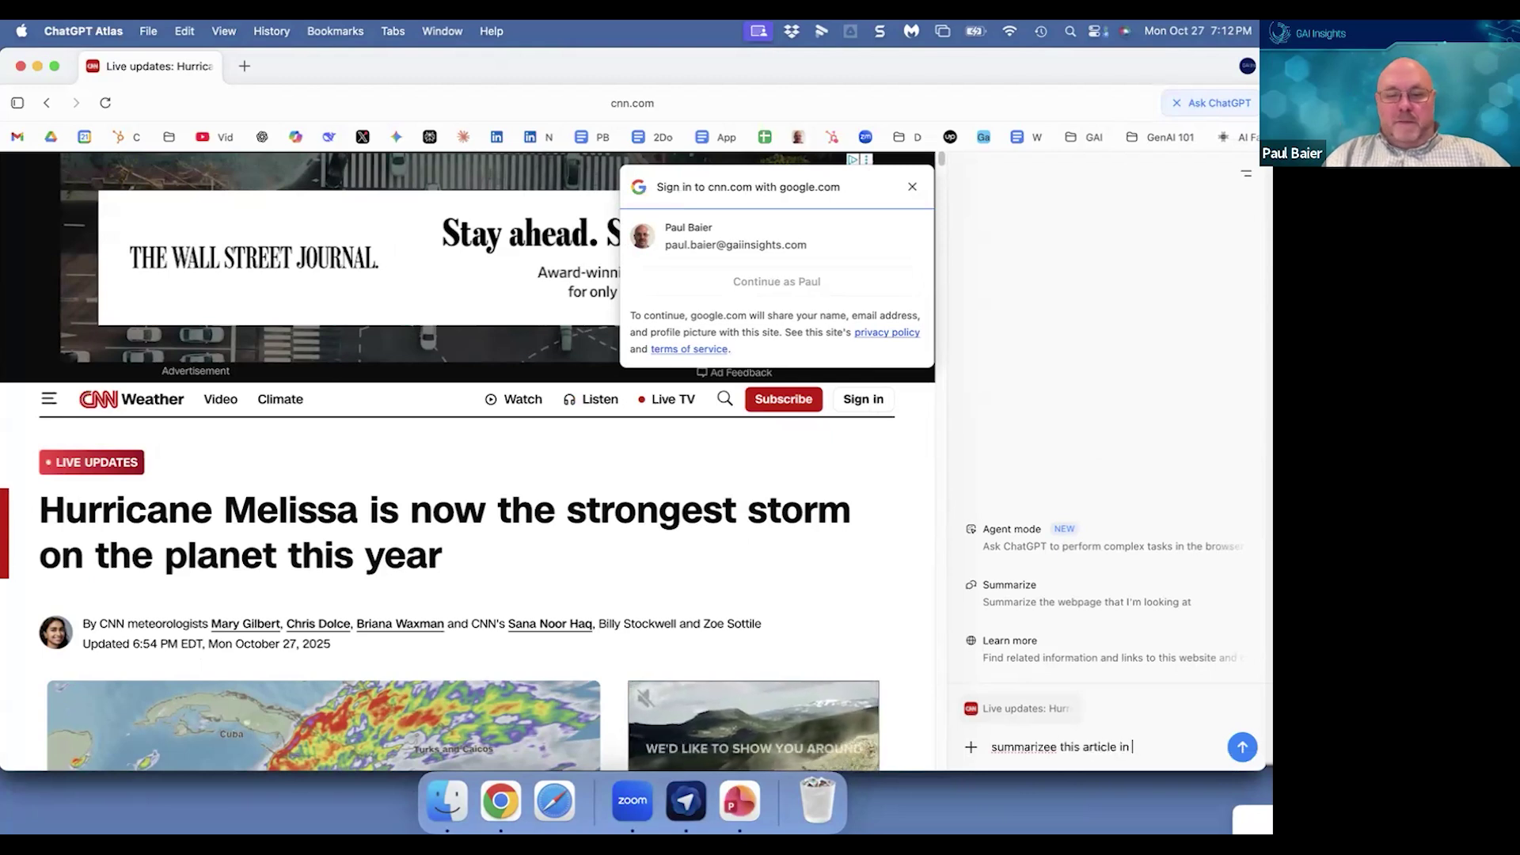
{"action": "type", "text": " 5 bullets"}
{"action": "key", "text": "Return"}
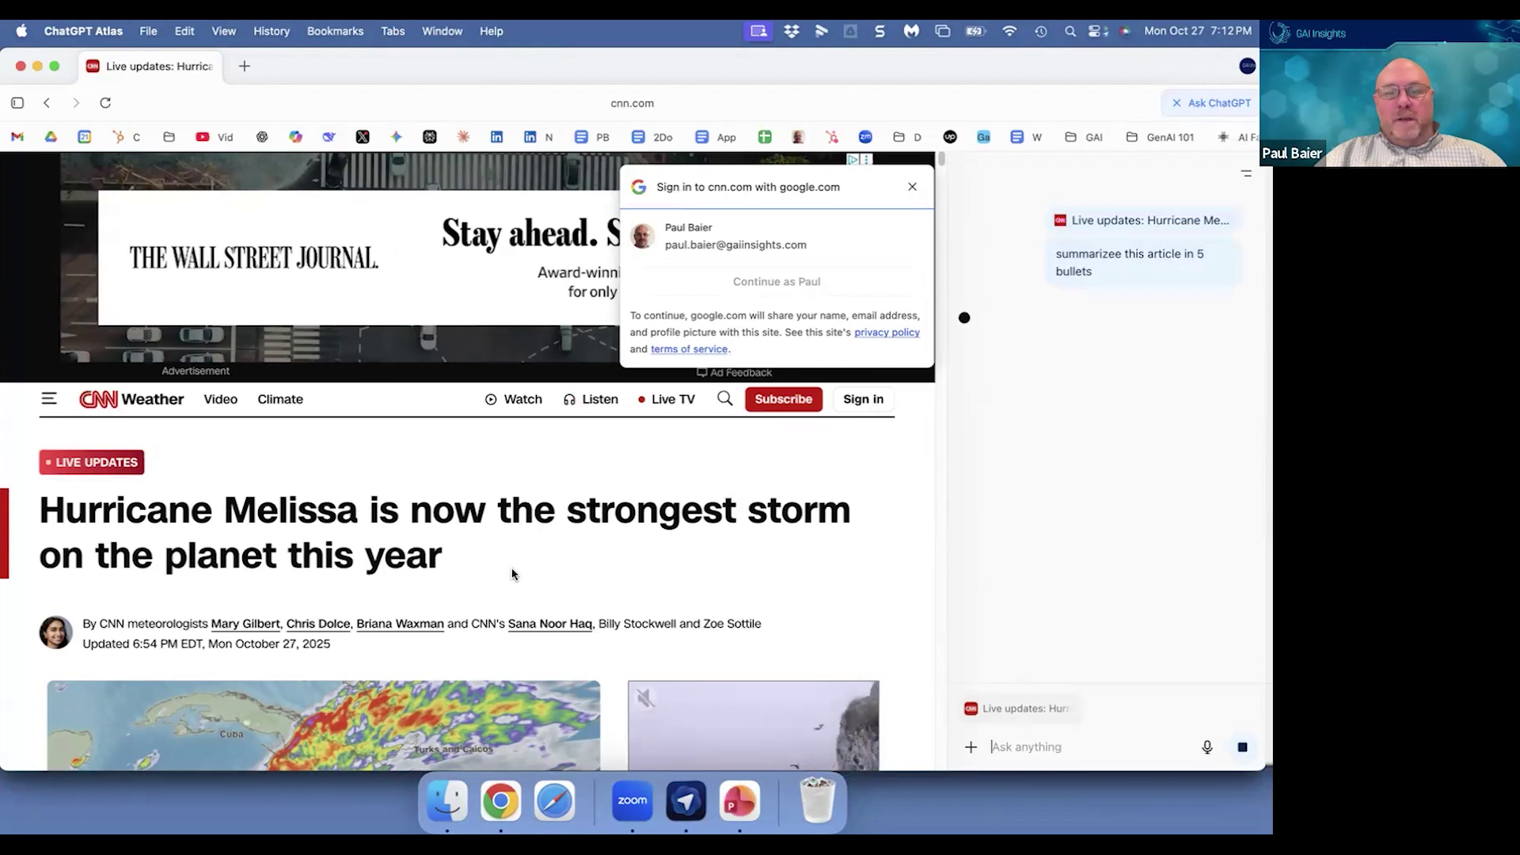
{"action": "scroll", "coordinate": [523, 578], "scroll_direction": "down", "scroll_amount": 5}
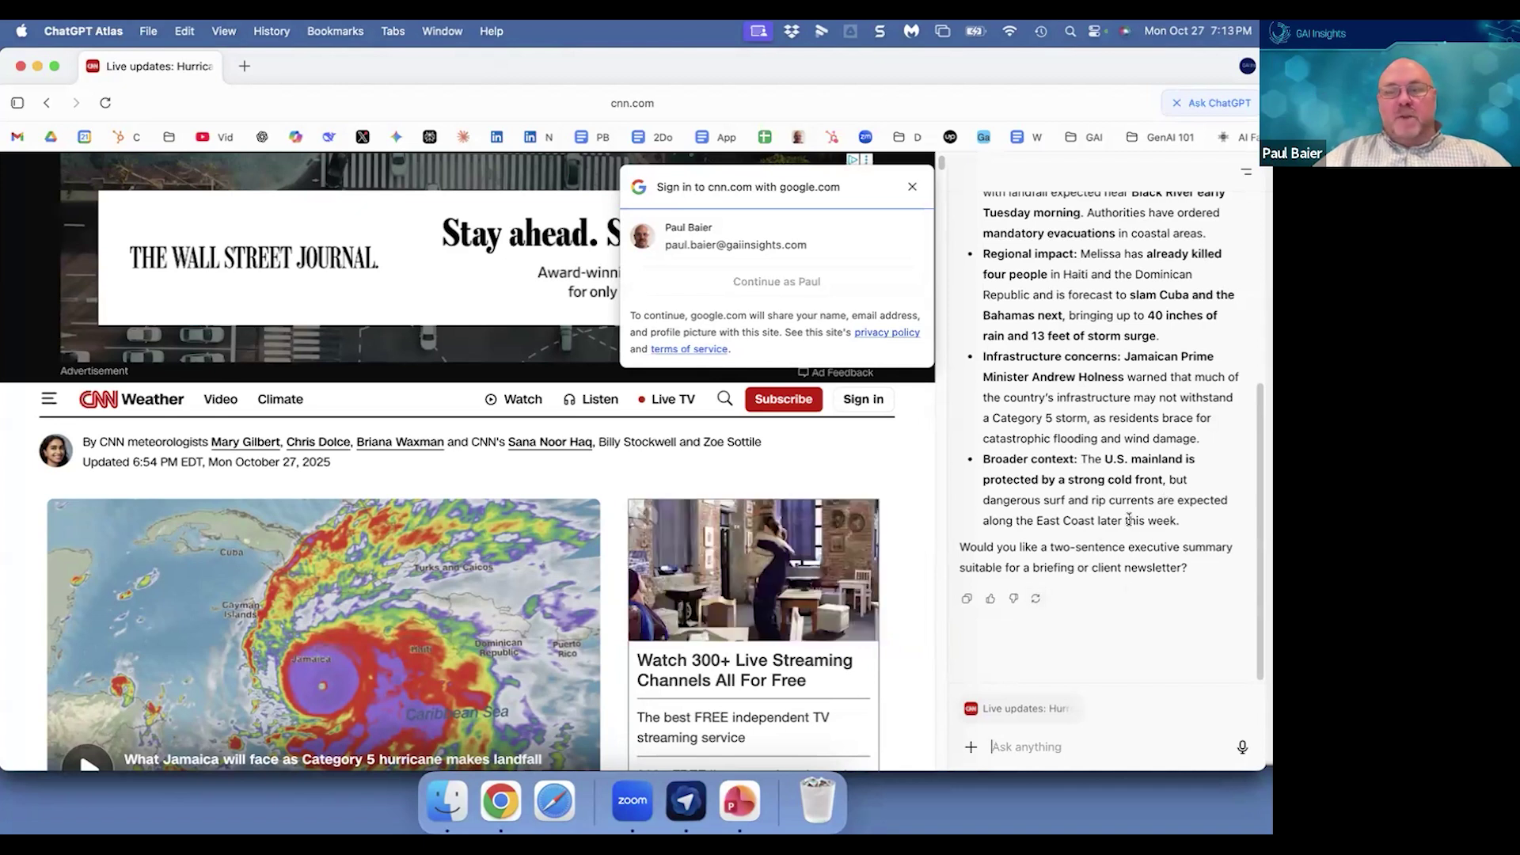
Step: Switch to the Learning Lab slides in Chrome and copy "Summarize this website in 5 bullets" from the Atlas Browser Demo slide
{"action": "key", "text": "super+Tab"}
{"action": "key", "text": "Up"}
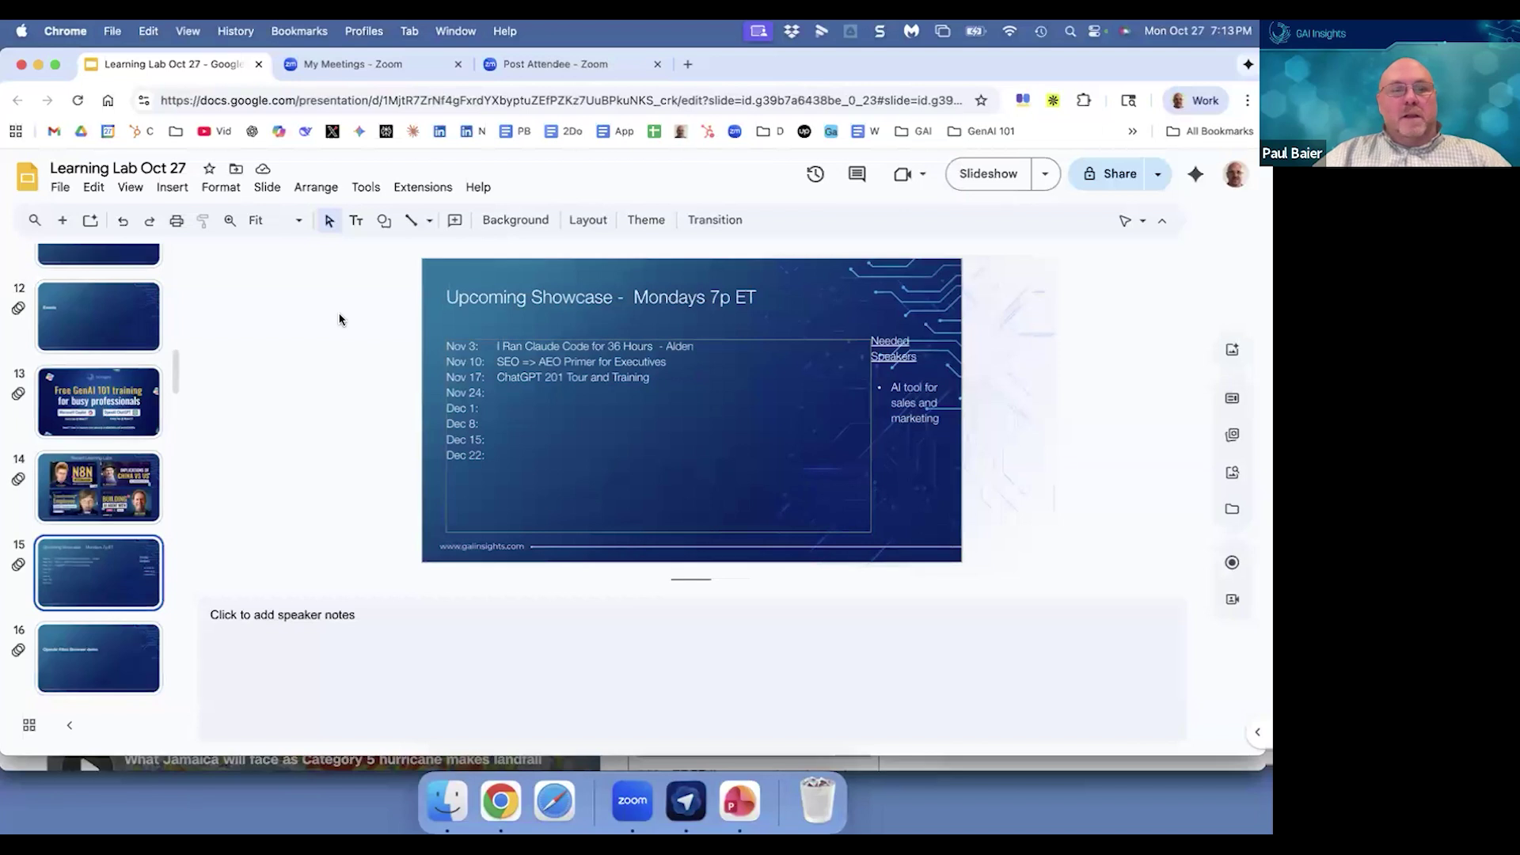
{"action": "key", "text": "Down"}
{"action": "key", "text": "Down"}
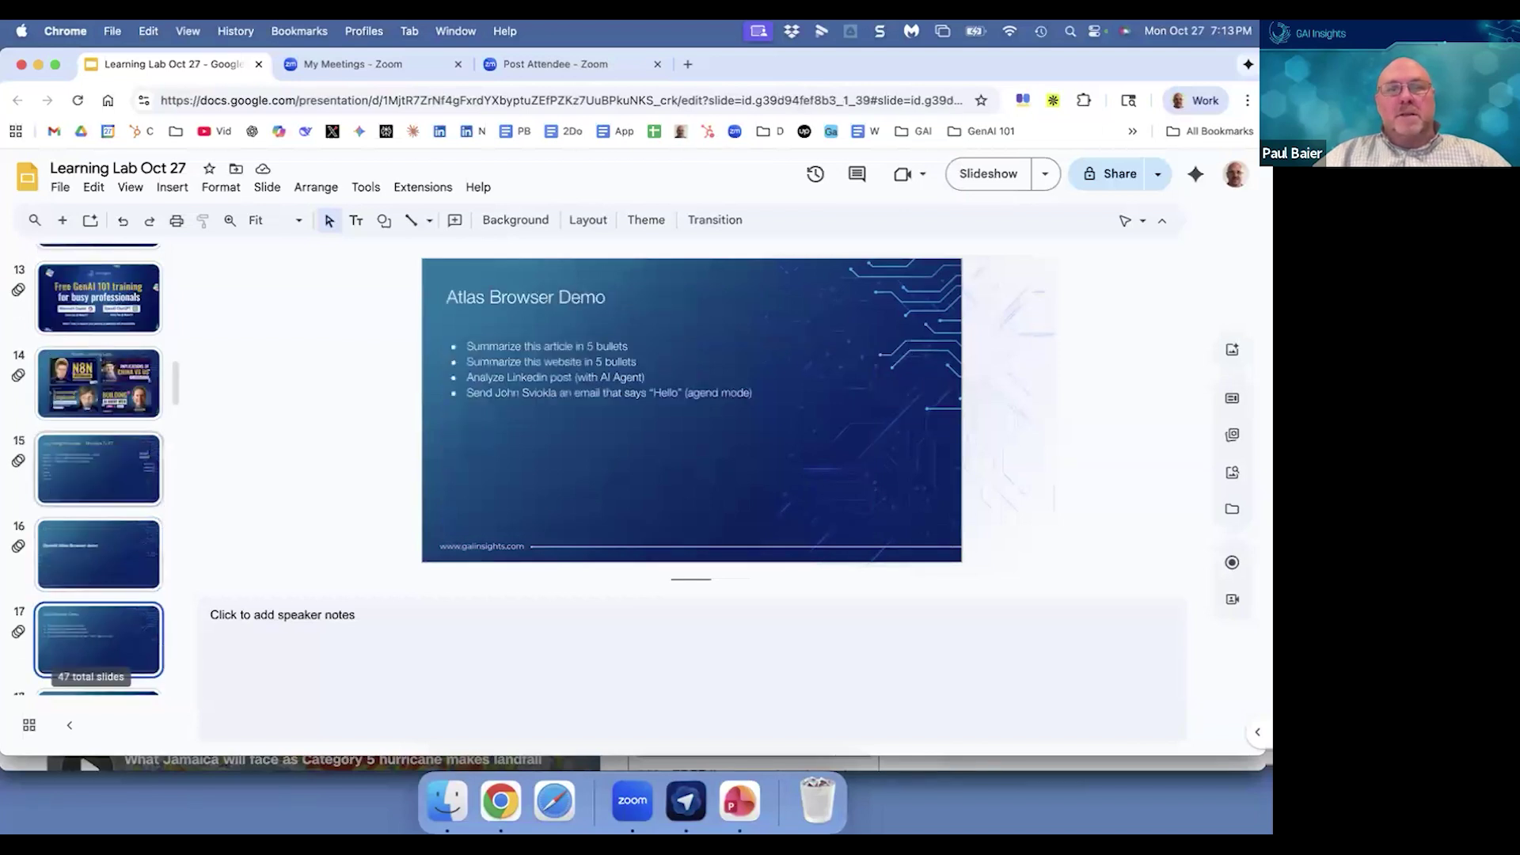
{"action": "left_click_drag", "start_coordinate": [645, 362], "coordinate": [472, 362]}
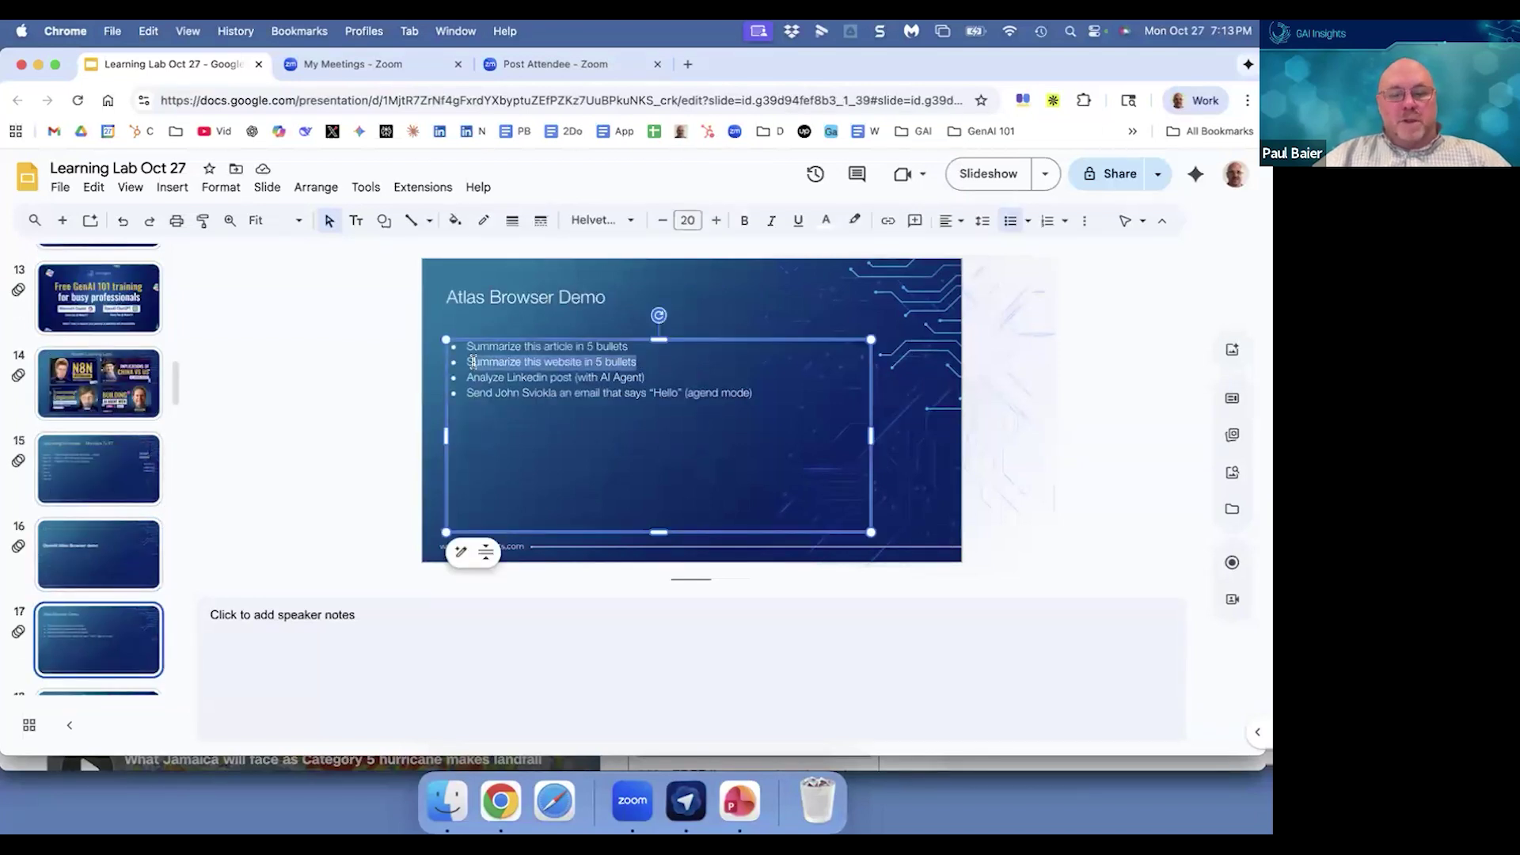
{"action": "left_click", "coordinate": [462, 362]}
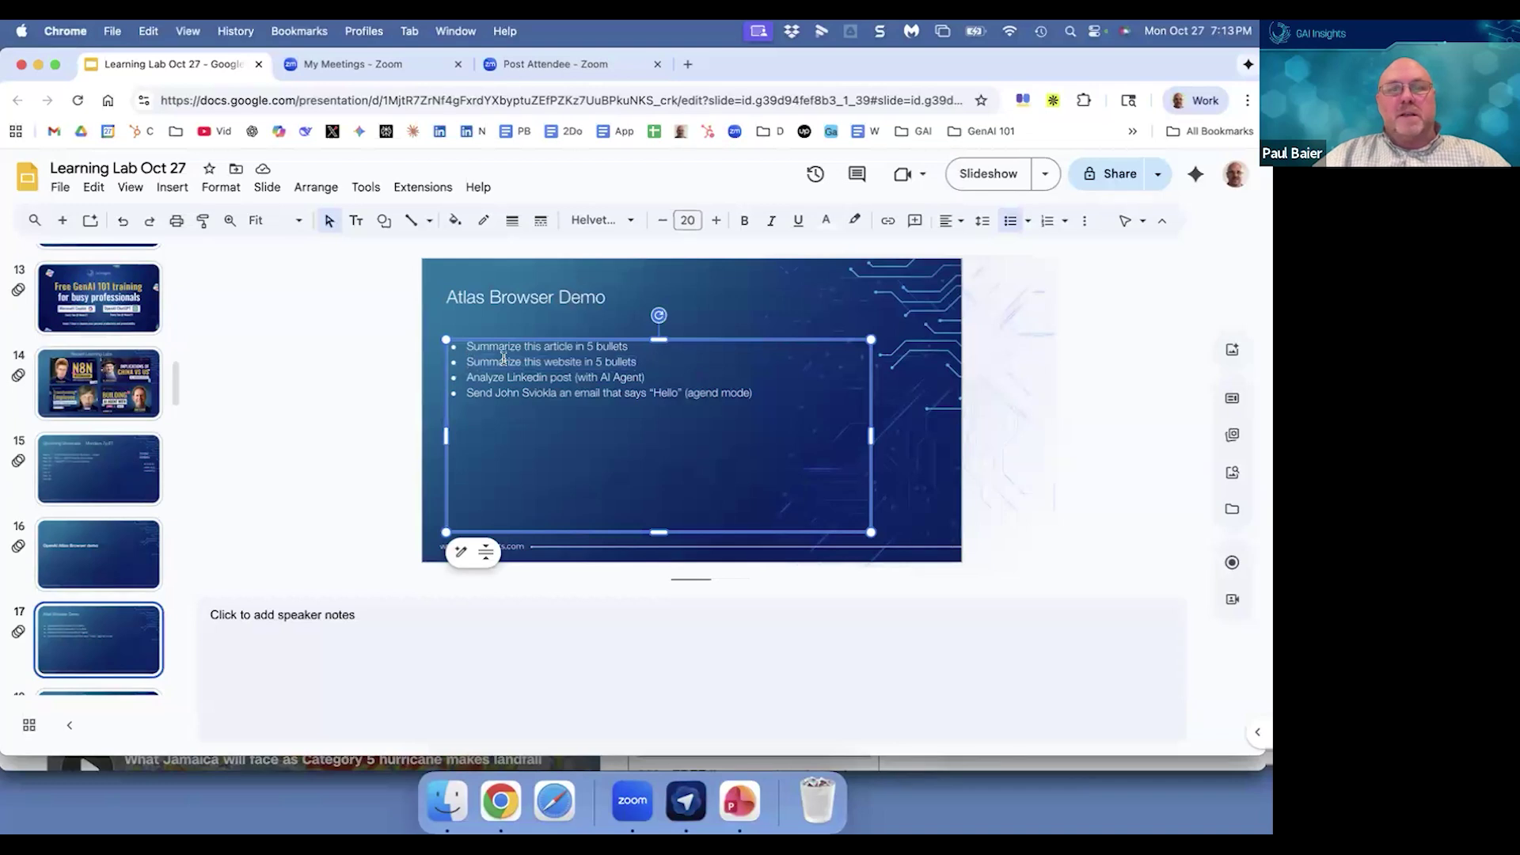
{"action": "left_click_drag", "start_coordinate": [637, 362], "coordinate": [465, 361]}
{"action": "key", "text": "super+c"}
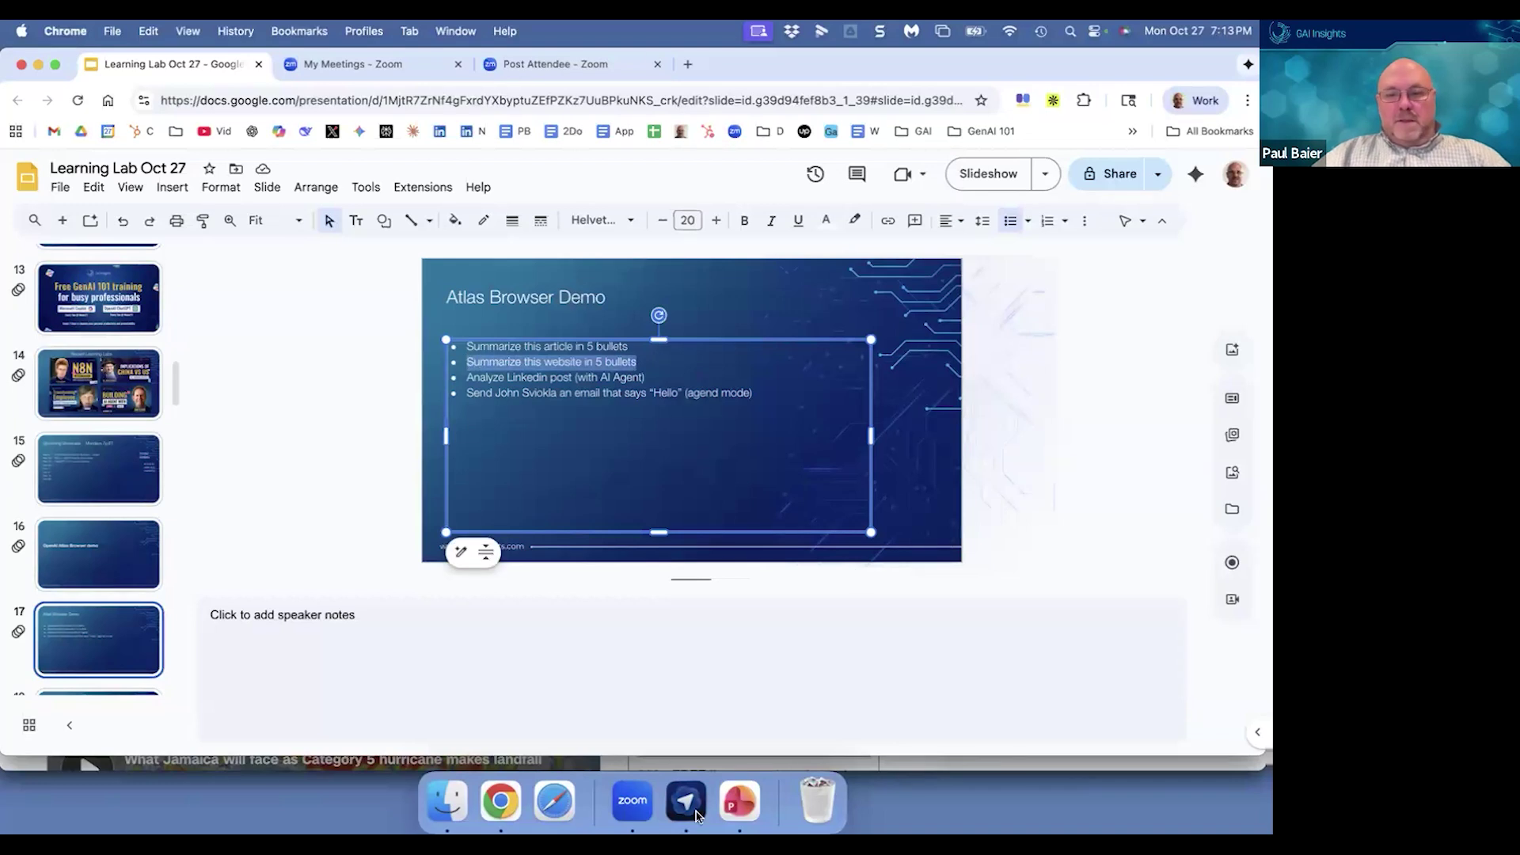
Step: Switch back to ChatGPT Atlas and load gaiinsights.com in the current tab
{"action": "left_click", "coordinate": [683, 805]}
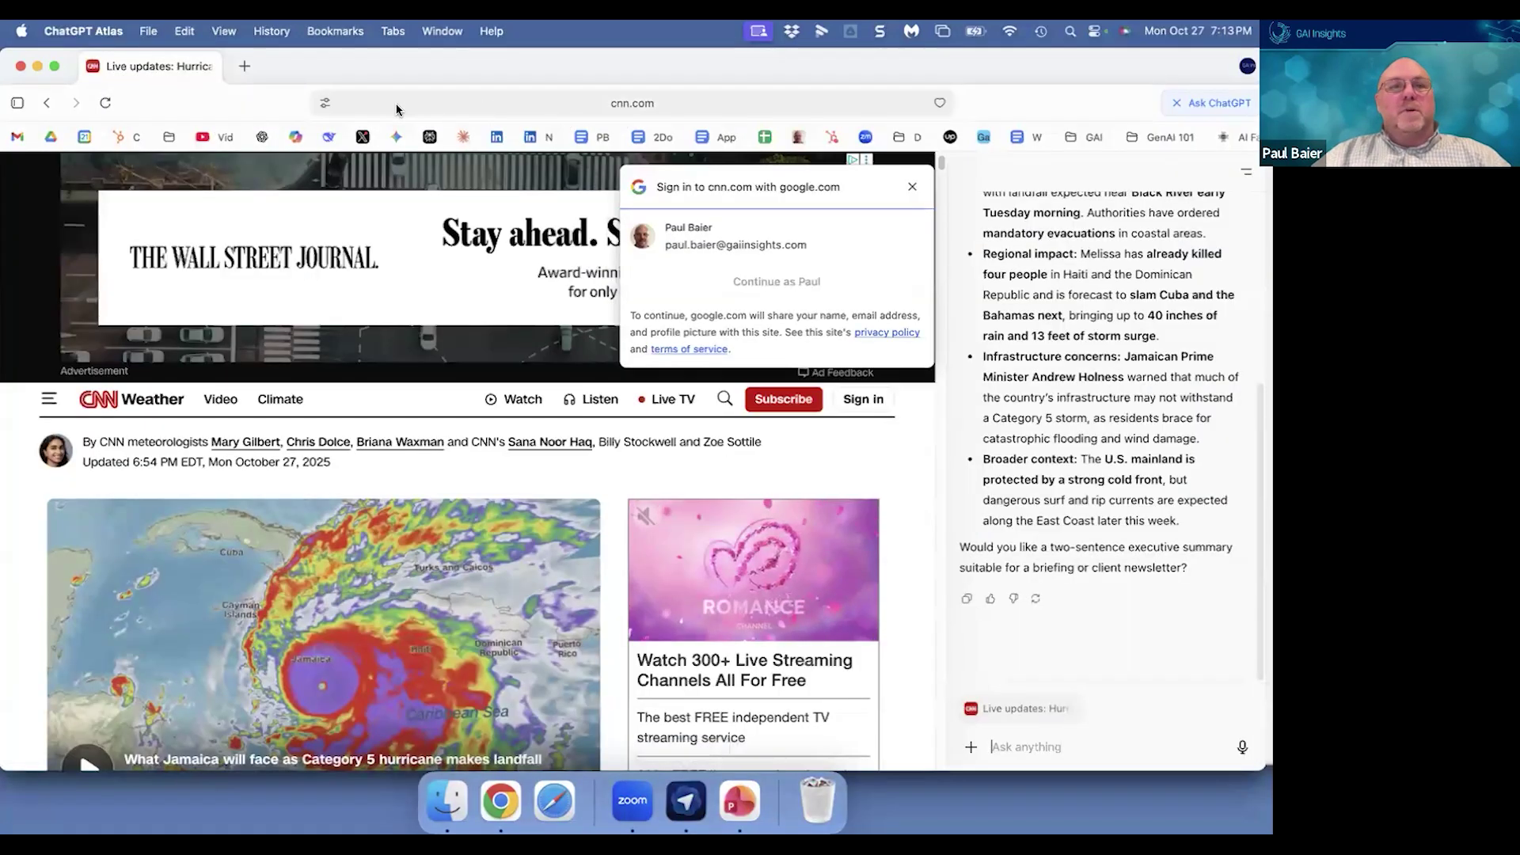
{"action": "left_click", "coordinate": [344, 100]}
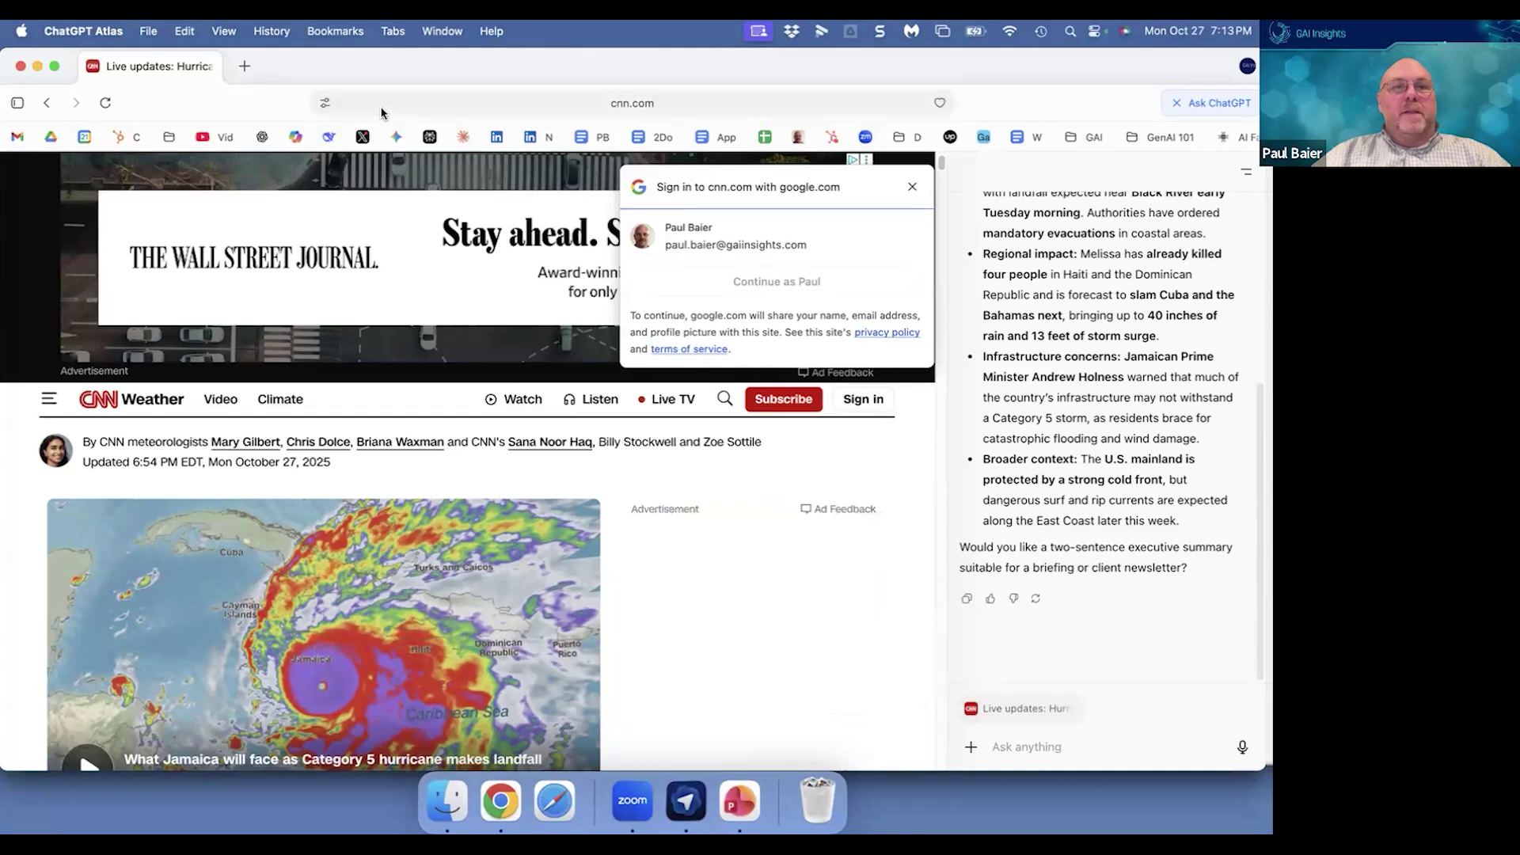
{"action": "type", "text": "gaiinsights"}
{"action": "key", "text": "Return"}
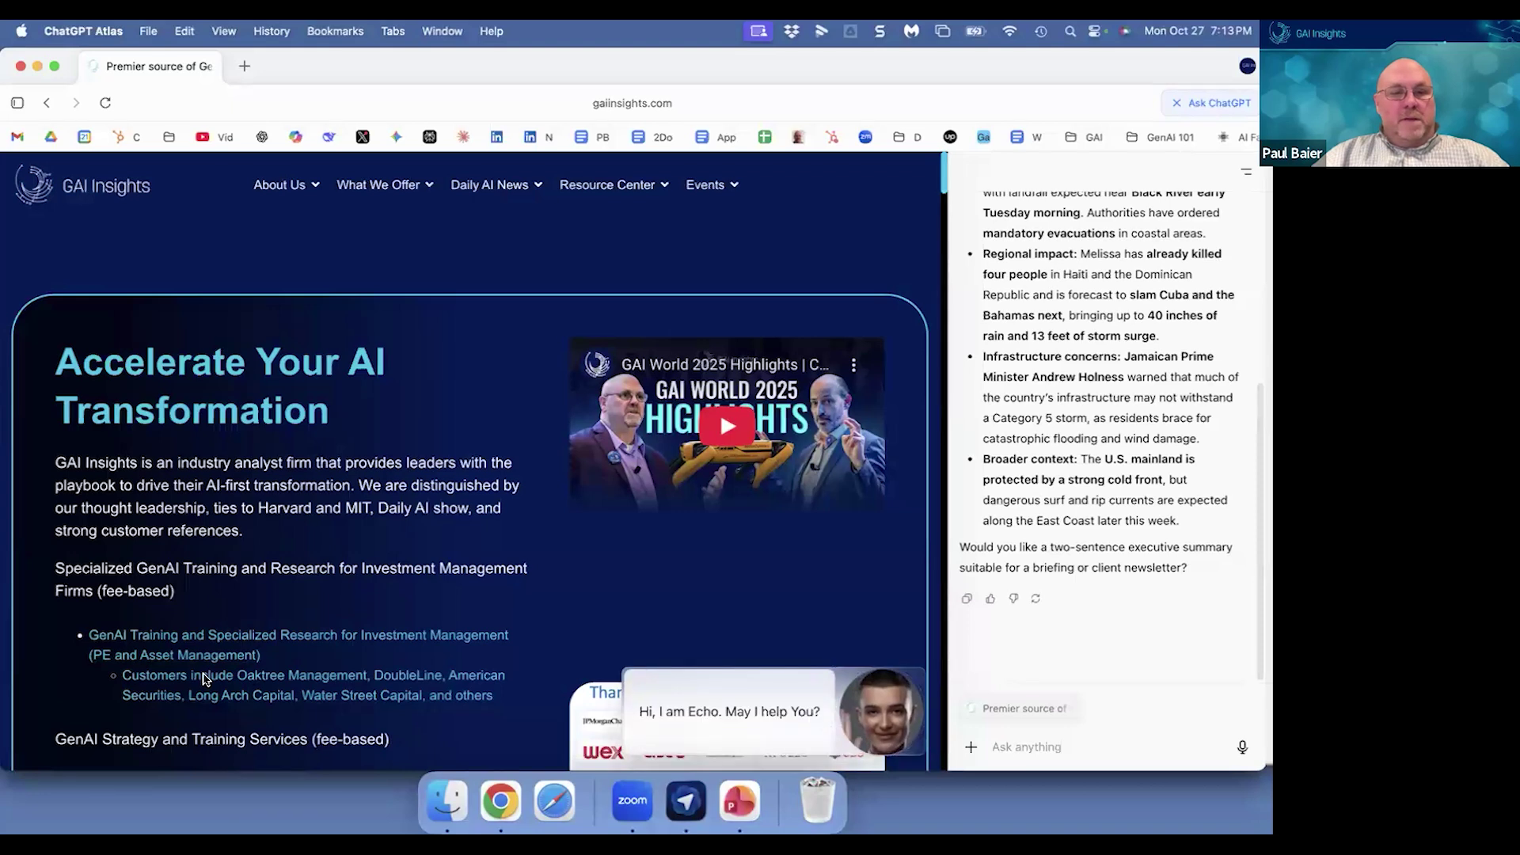
Step: Submit the copied prompt "Summarize this website in 5 bullets" to ChatGPT for the GAI Insights site
{"action": "left_click", "coordinate": [1048, 743]}
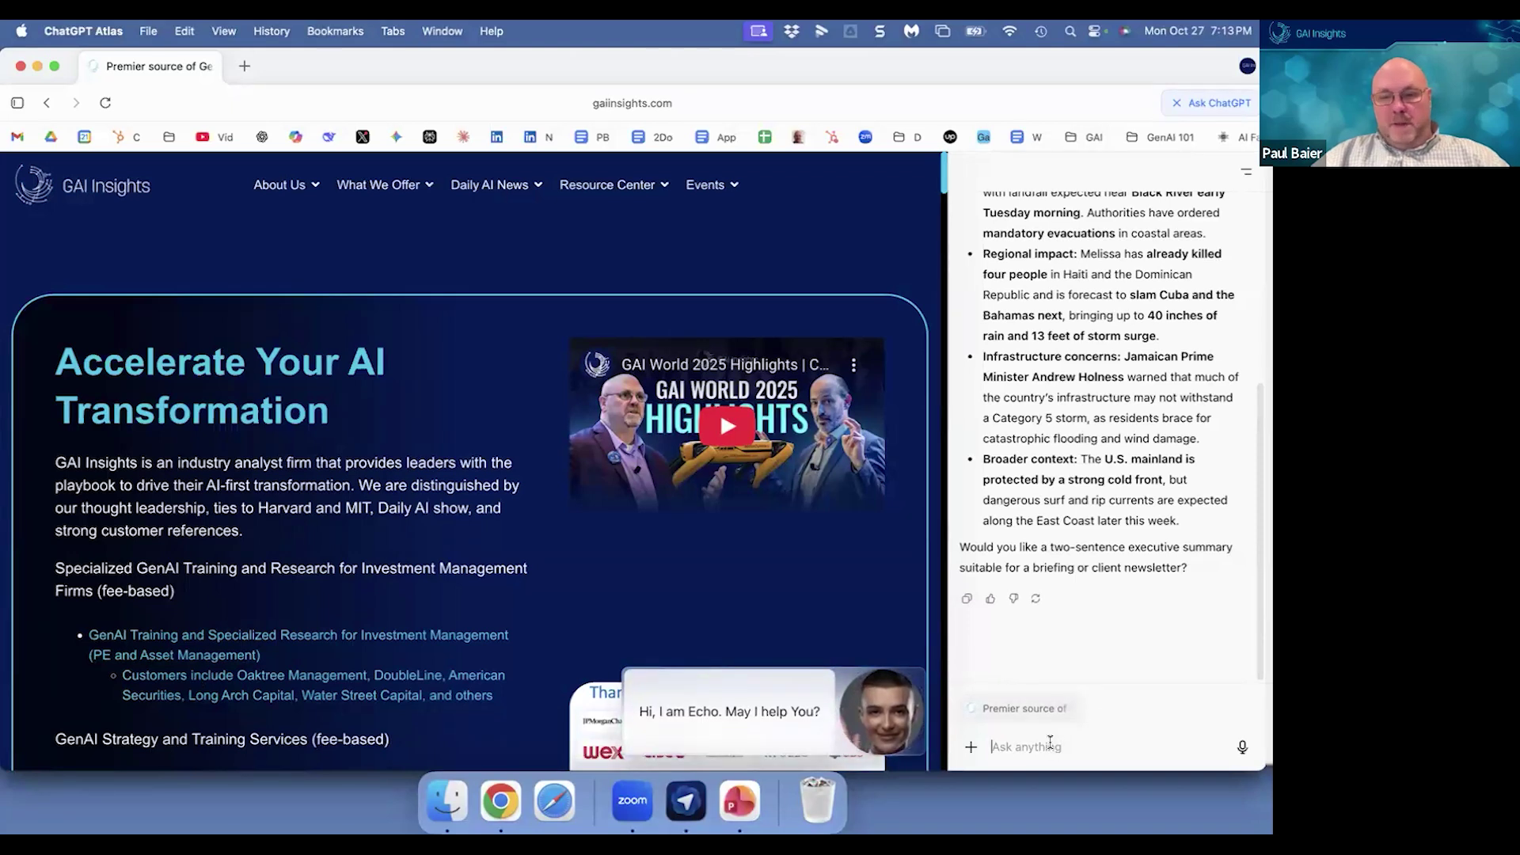
{"action": "key", "text": "super+v"}
{"action": "key", "text": "Return"}
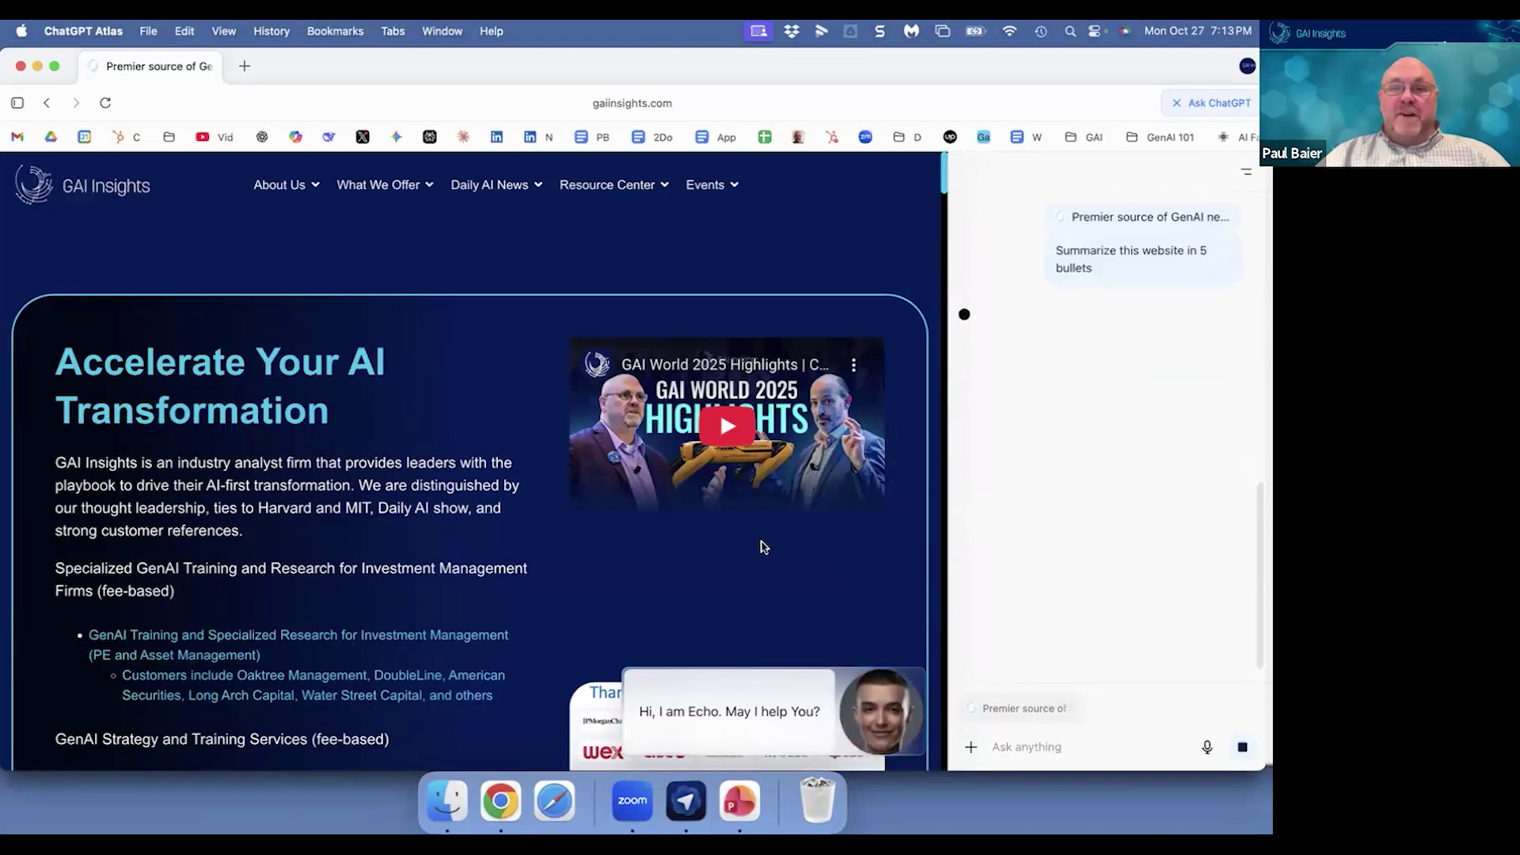
{"action": "scroll", "coordinate": [727, 537], "scroll_direction": "down", "scroll_amount": 3}
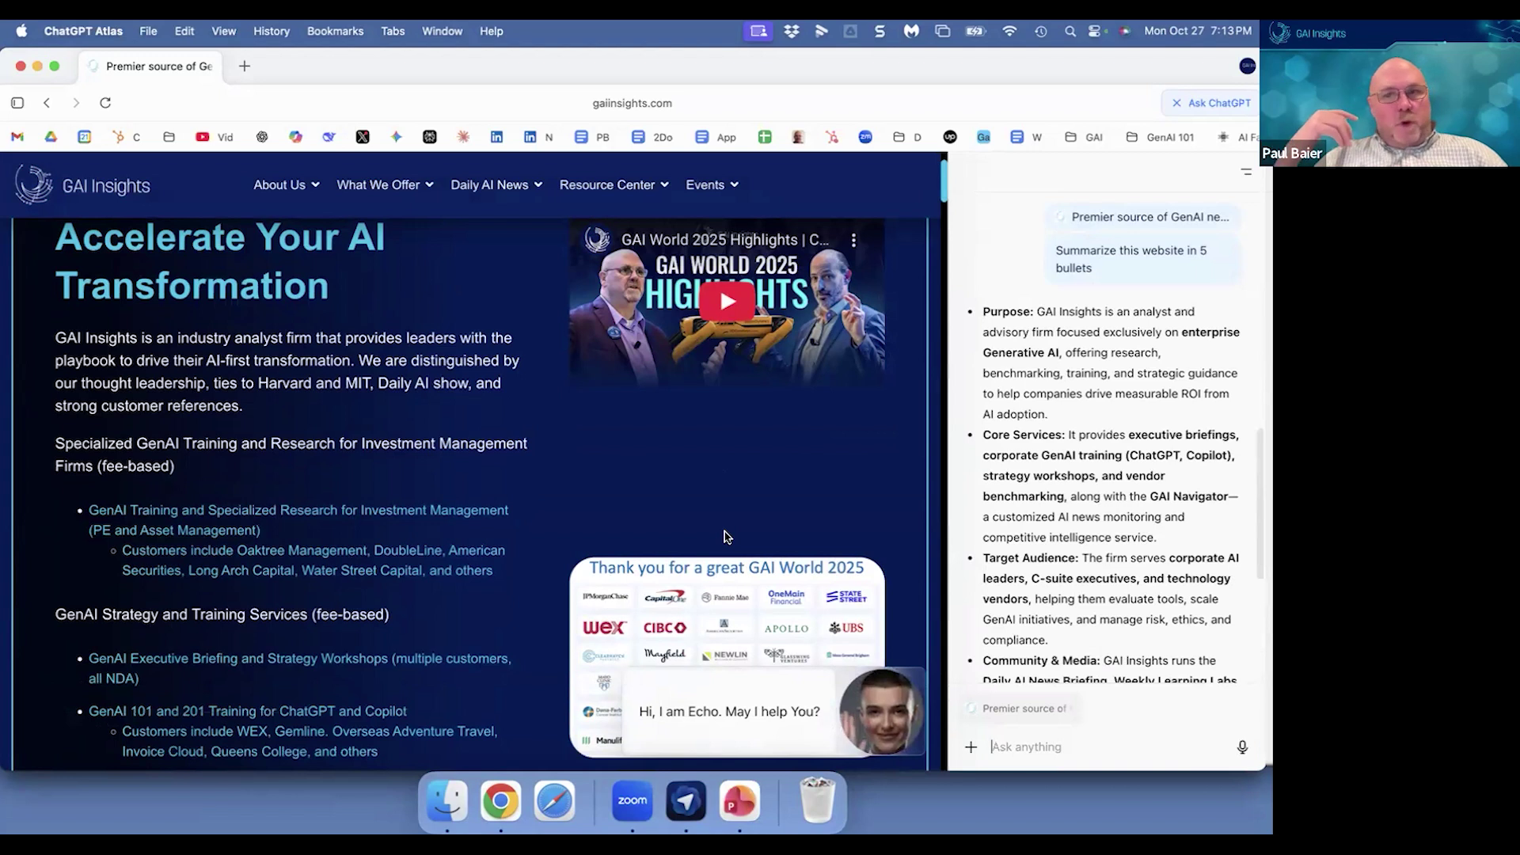
{"action": "scroll", "coordinate": [723, 536], "scroll_direction": "up", "scroll_amount": 2}
{"action": "scroll", "coordinate": [723, 536], "scroll_direction": "up", "scroll_amount": 2}
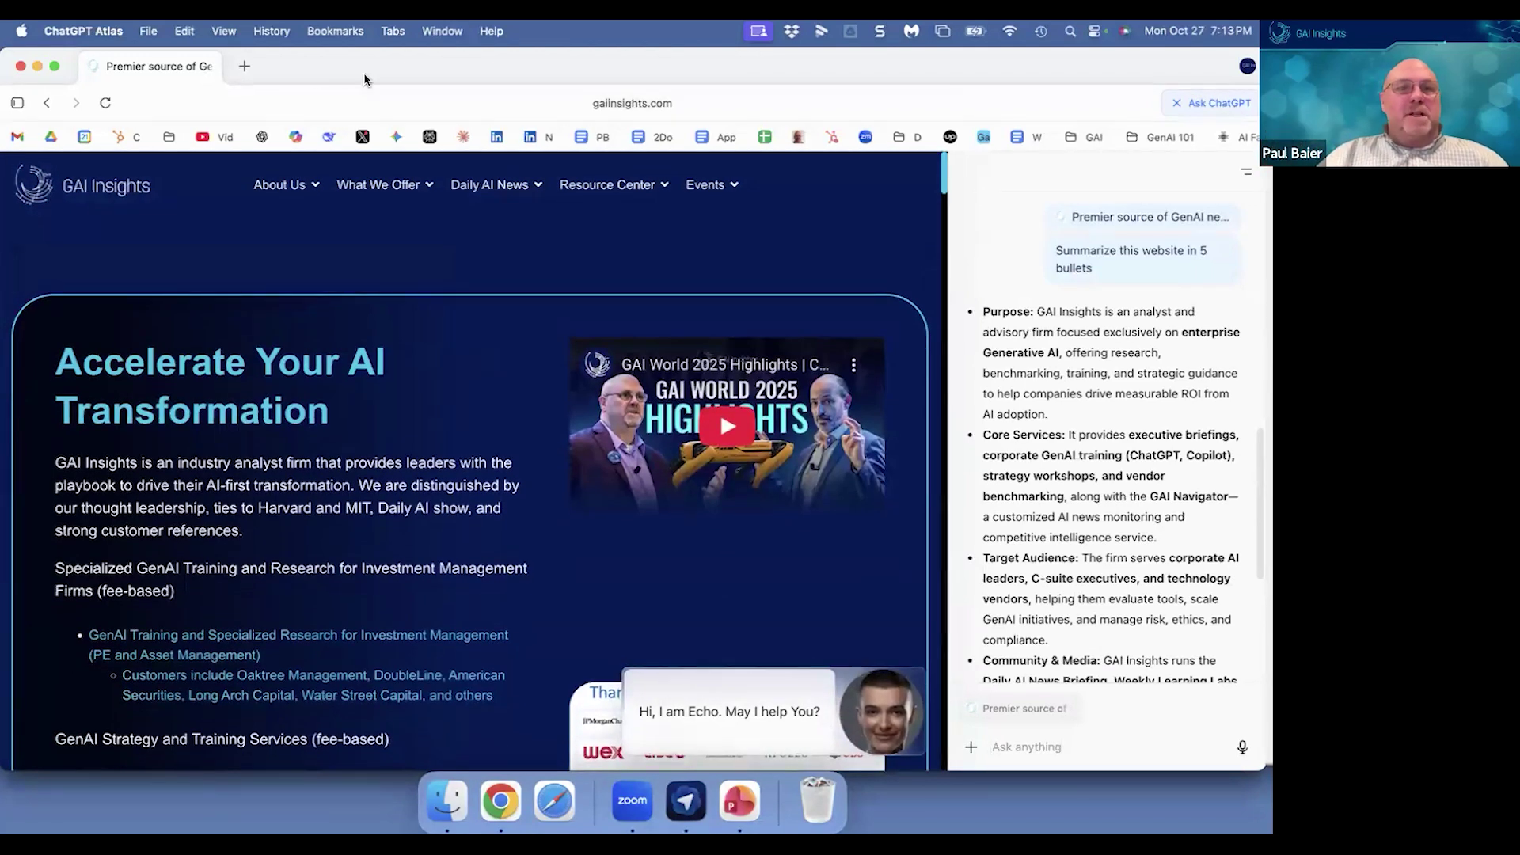
Step: Open LinkedIn in a new tab and go to the account's own profile page
{"action": "left_click", "coordinate": [245, 66]}
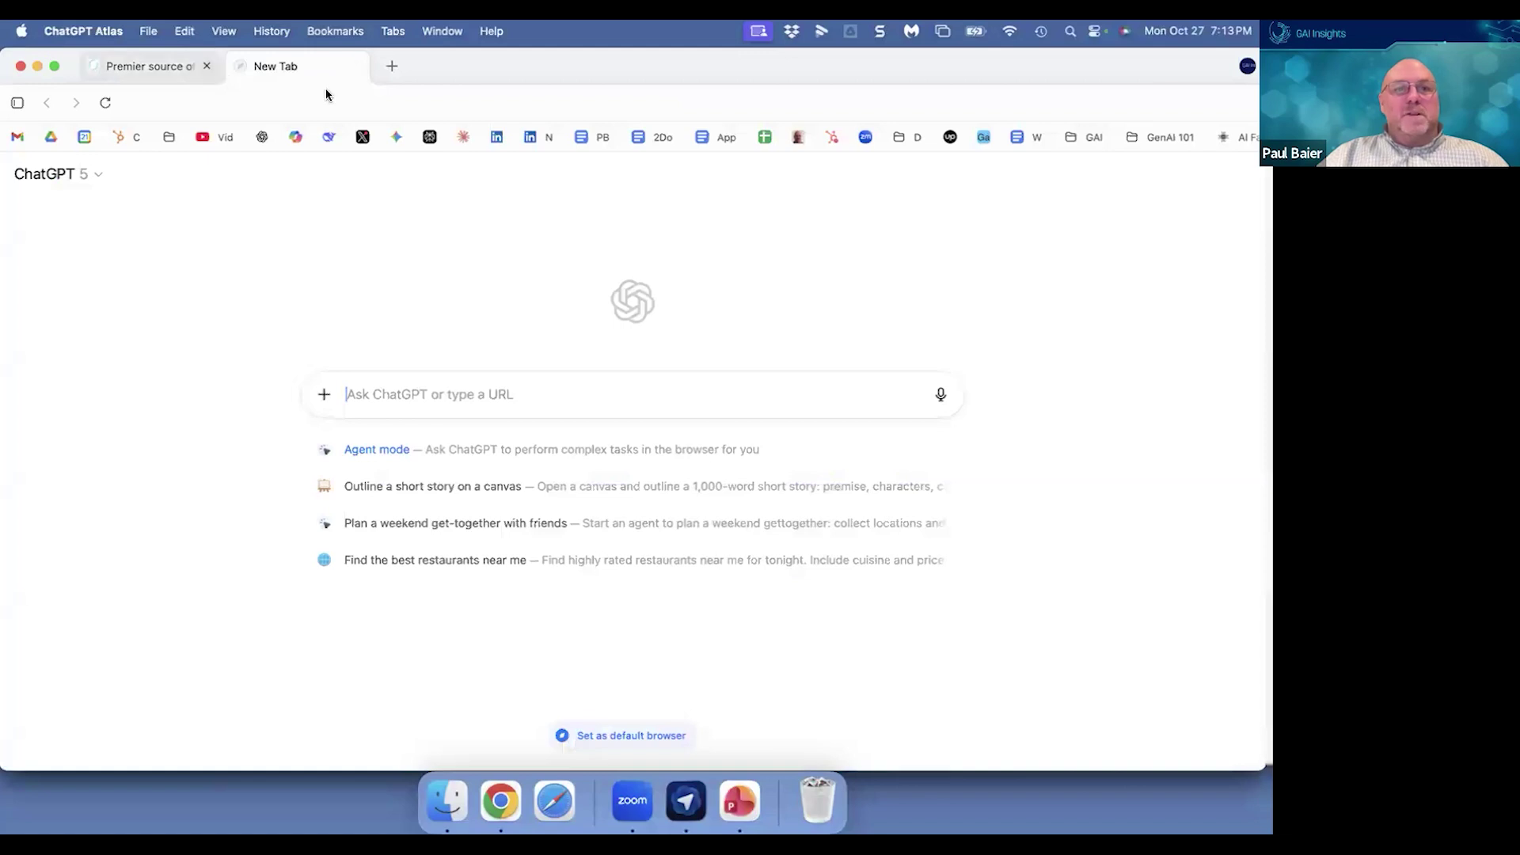
{"action": "left_click", "coordinate": [496, 139]}
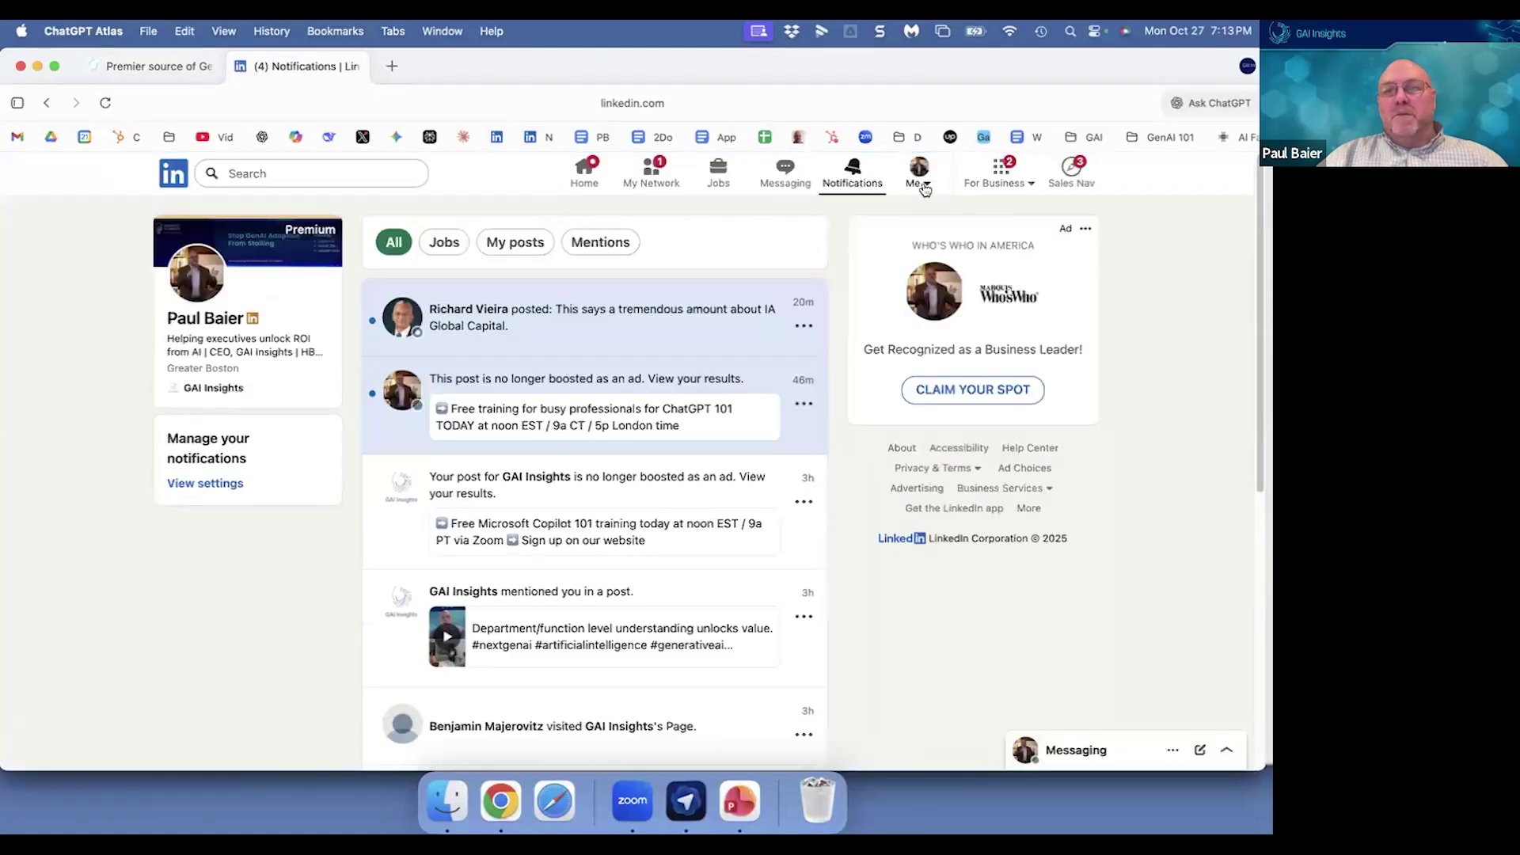
{"action": "left_click", "coordinate": [858, 309]}
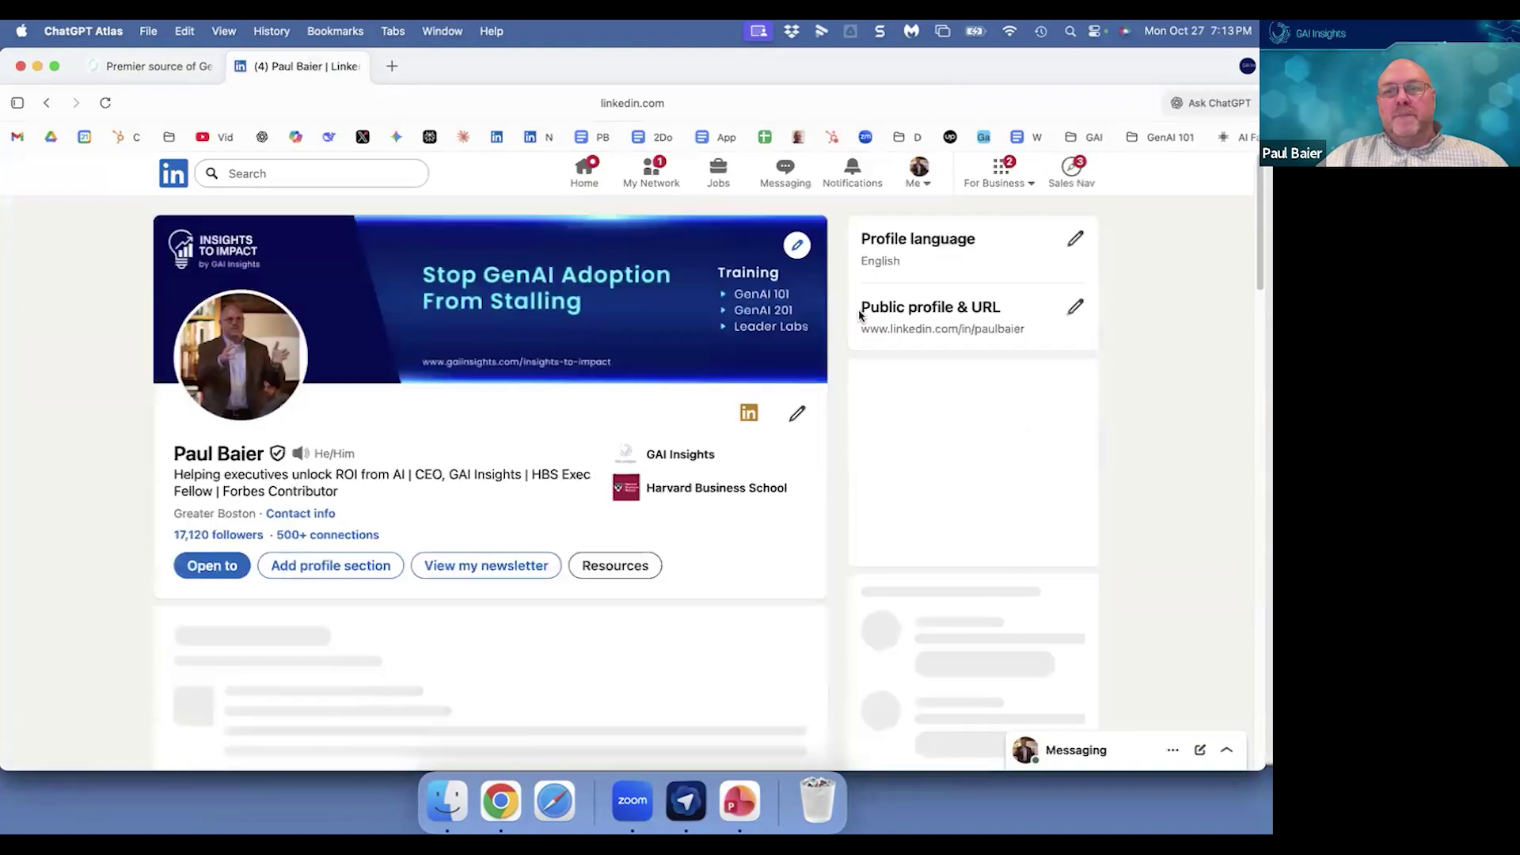
Step: Open the ChatGPT sidebar beside the LinkedIn profile and turn on Agent mode for the prompt
{"action": "left_click", "coordinate": [1200, 109]}
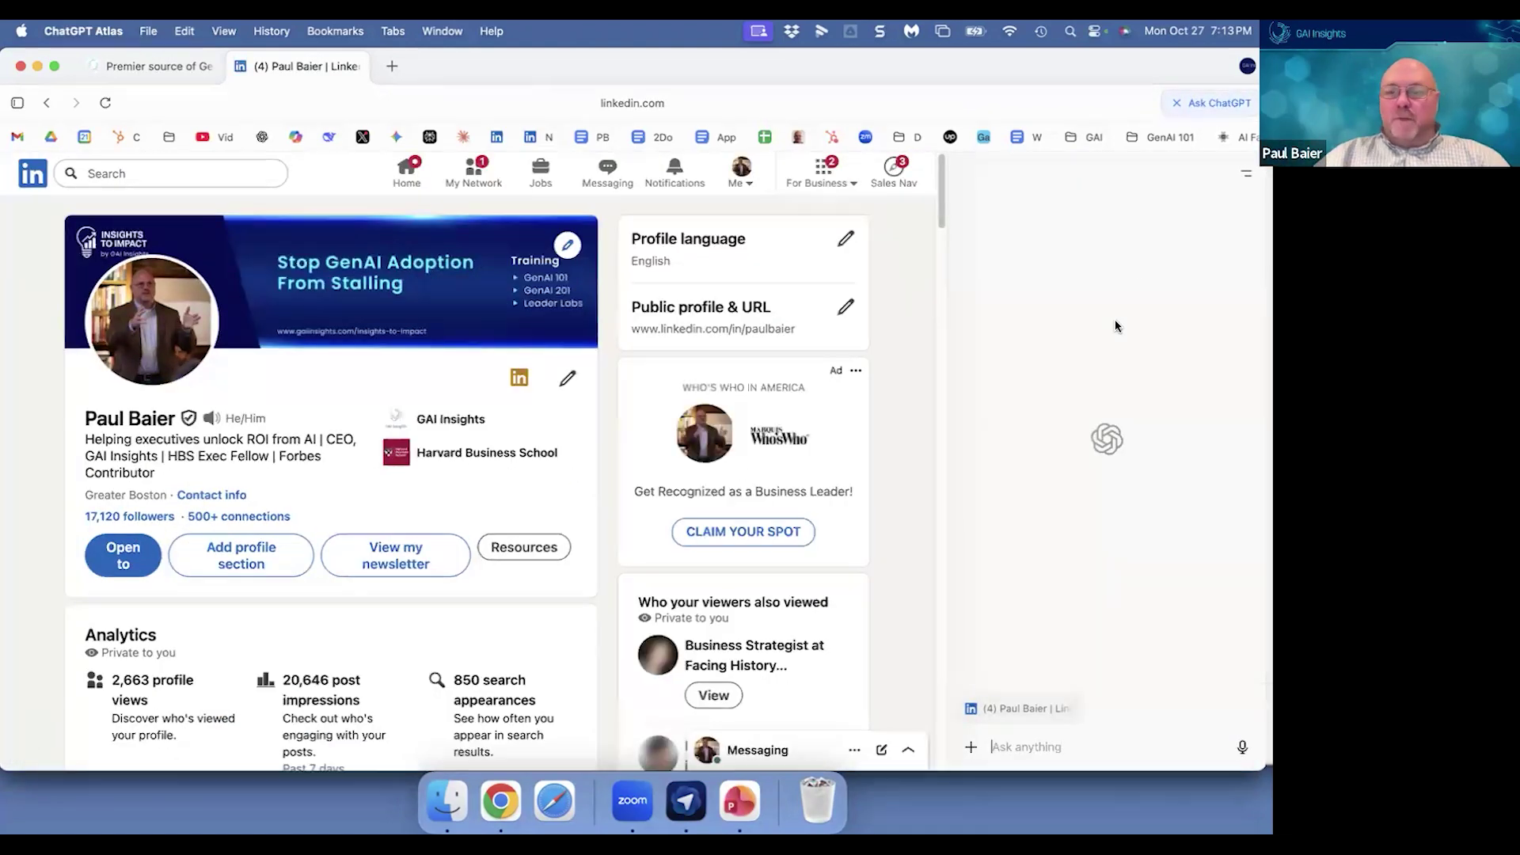
{"action": "left_click", "coordinate": [970, 748]}
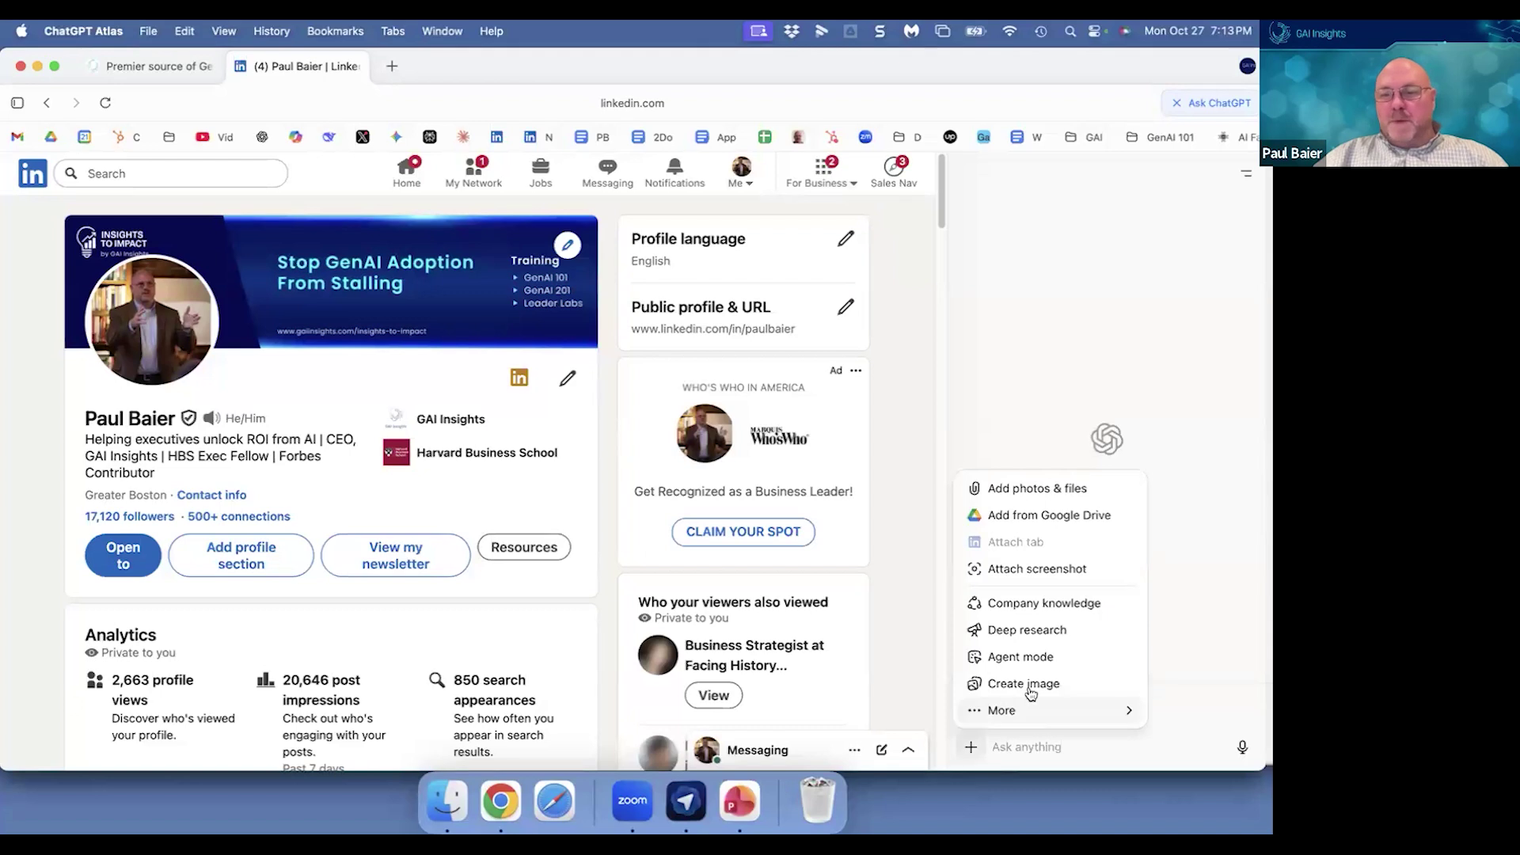
{"action": "left_click", "coordinate": [1021, 659]}
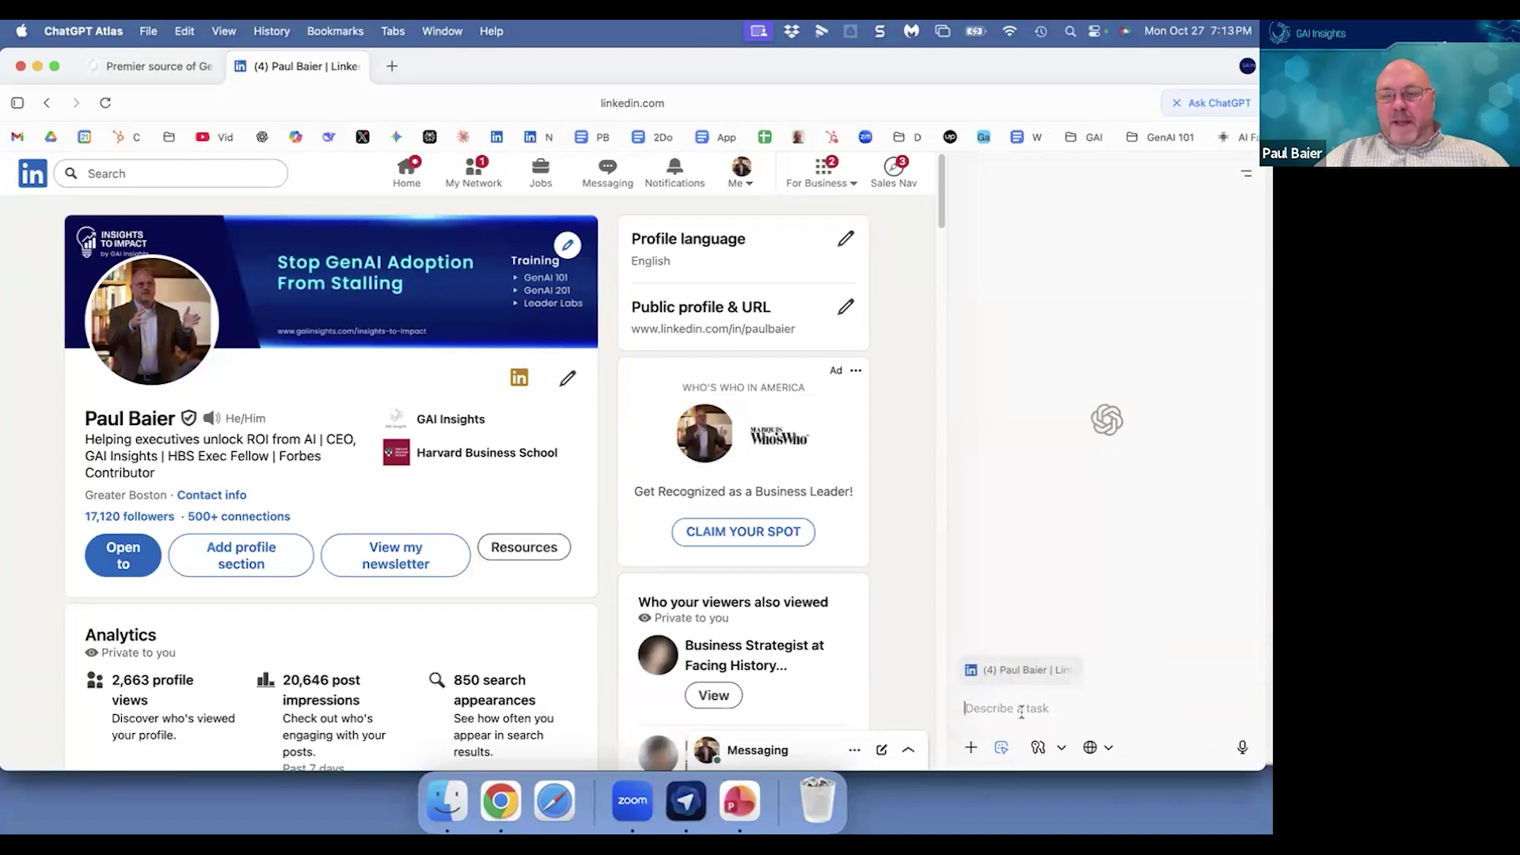
{"action": "left_click", "coordinate": [1022, 710]}
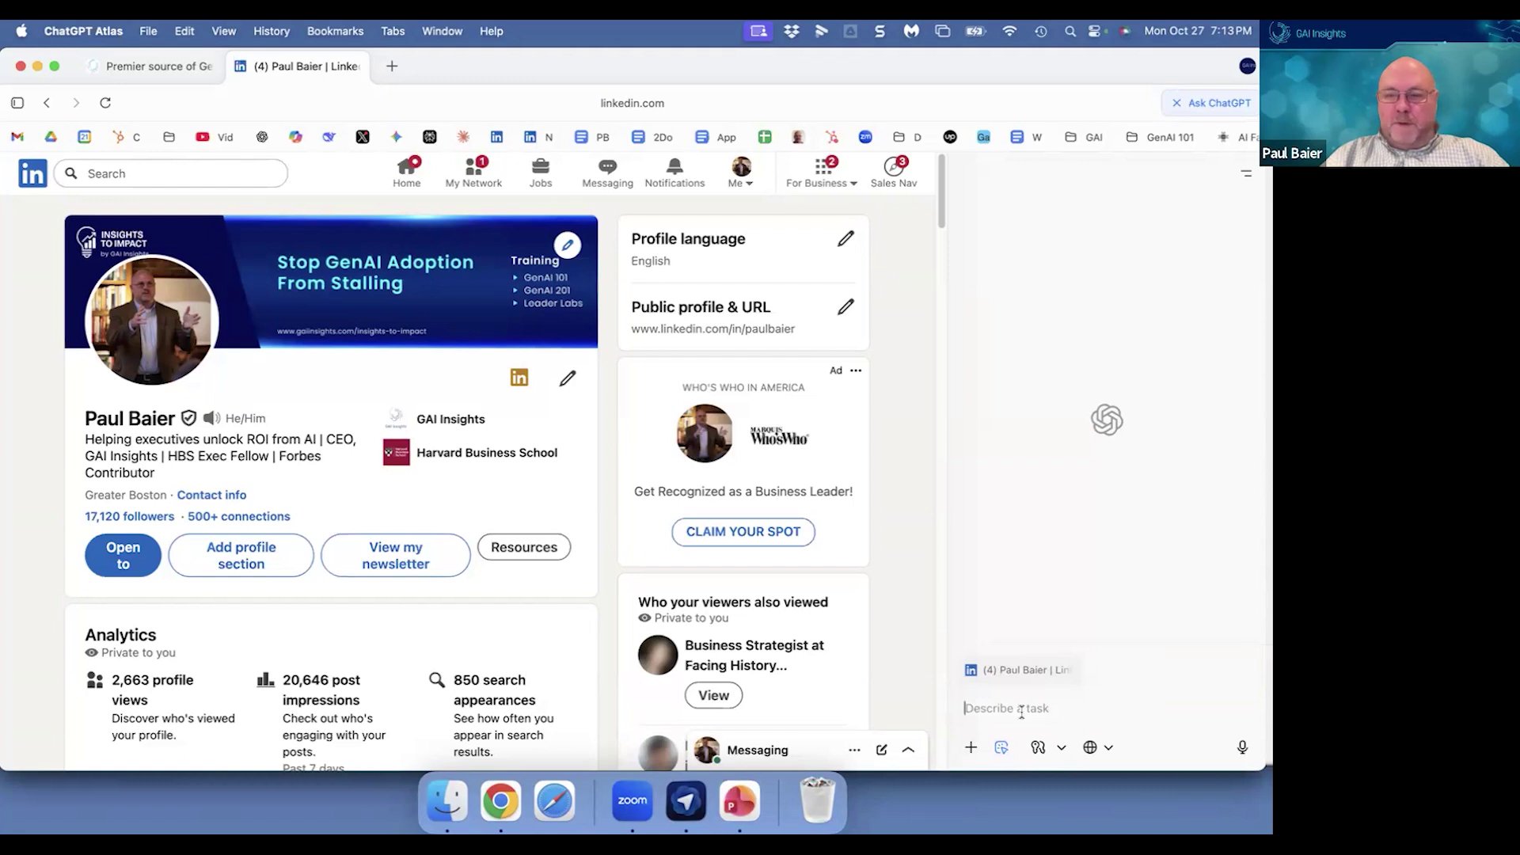
Step: Submit the agent task "review my Linkedin profile and tell me how to improve the profile and post" and skim its suggestions
{"action": "type", "text": "I"}
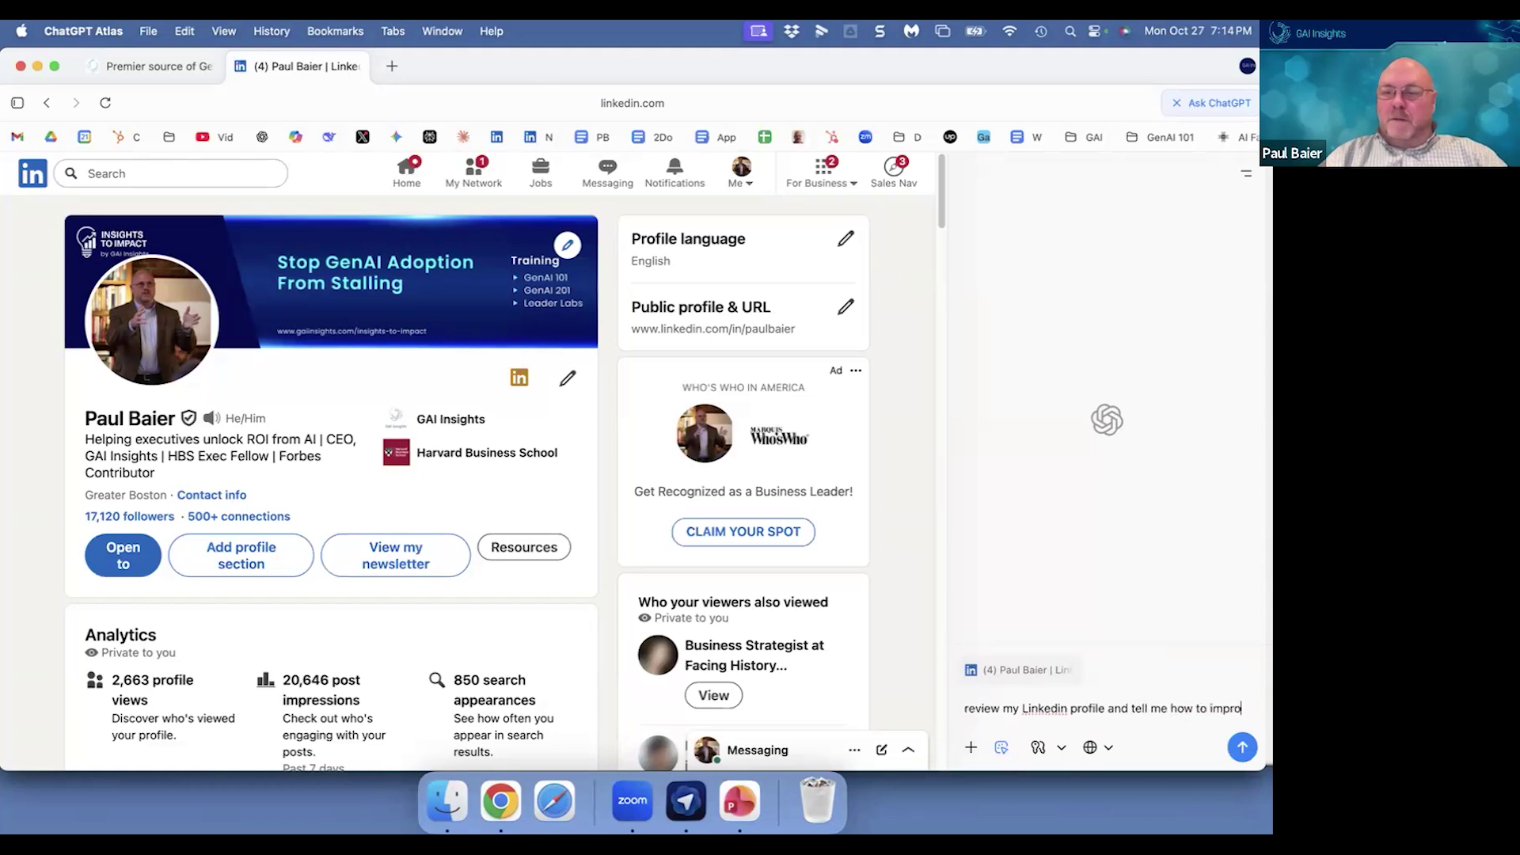
{"action": "type", "text": "ve the profile and post"}
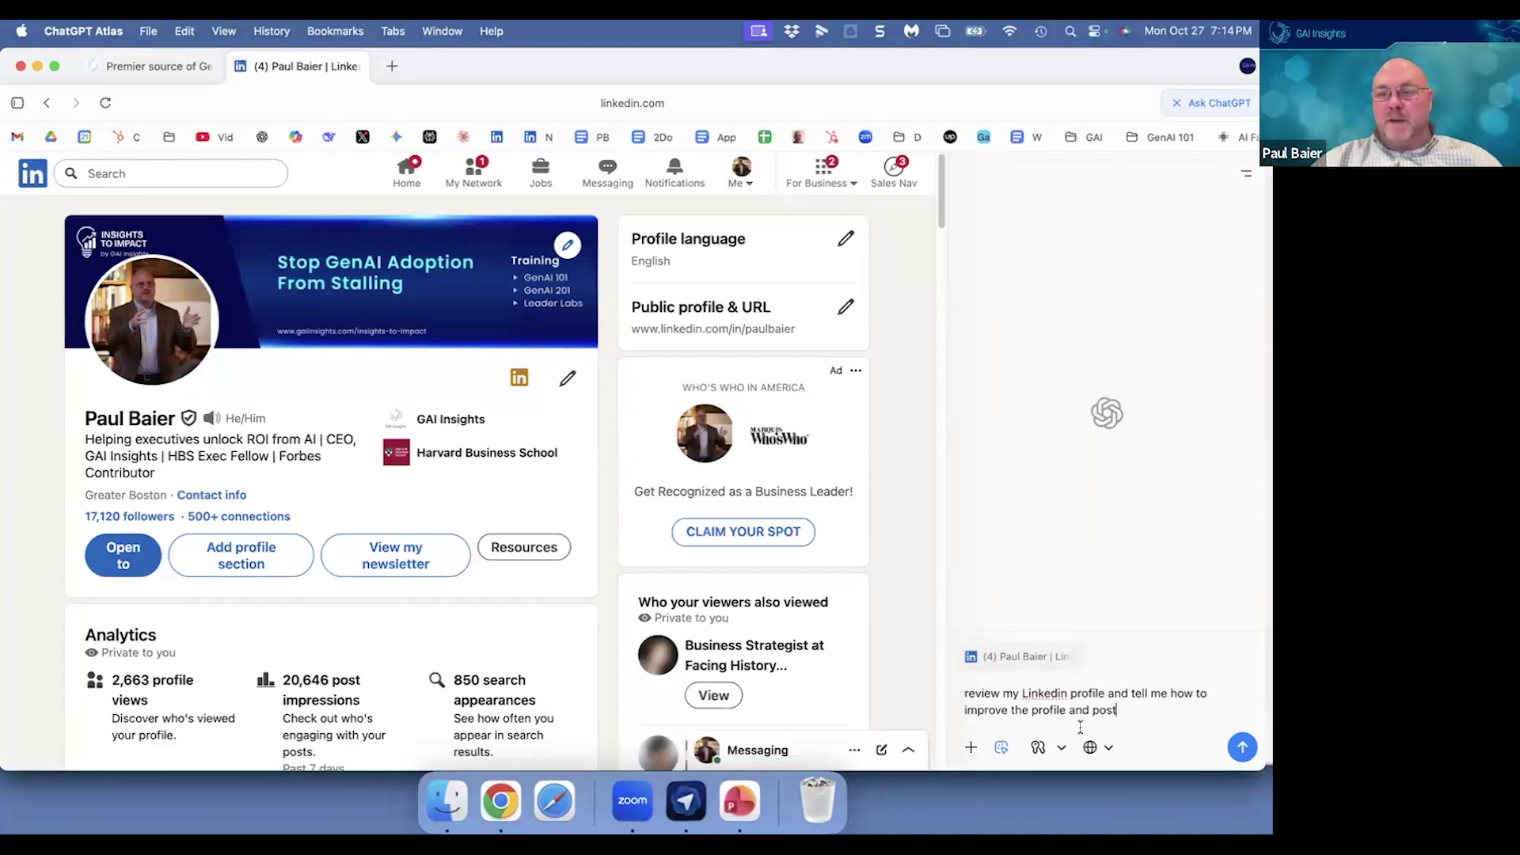
{"action": "left_click", "coordinate": [972, 749]}
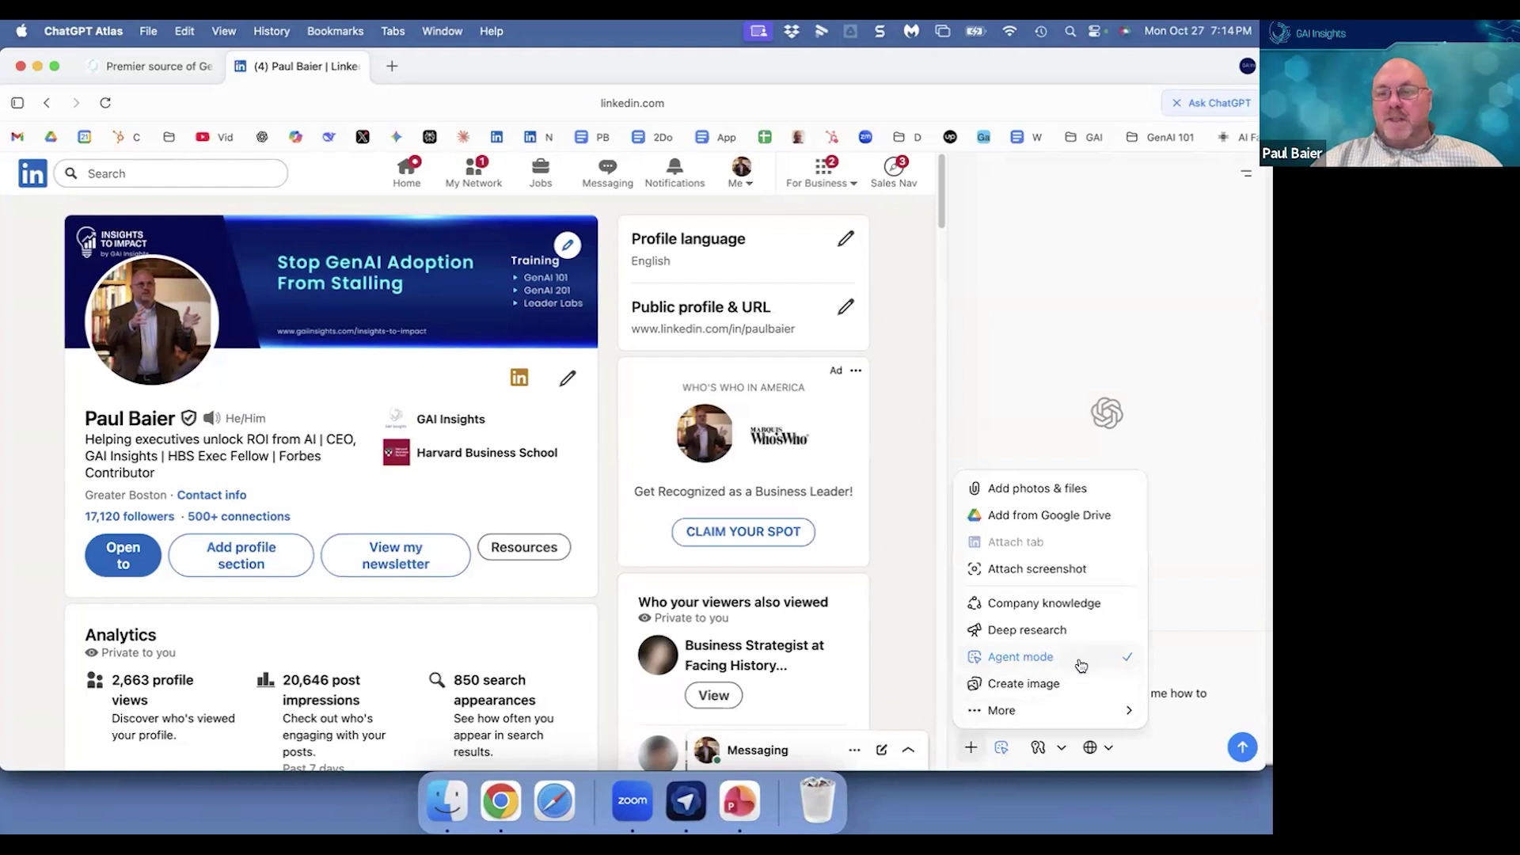
{"action": "left_click", "coordinate": [1173, 756]}
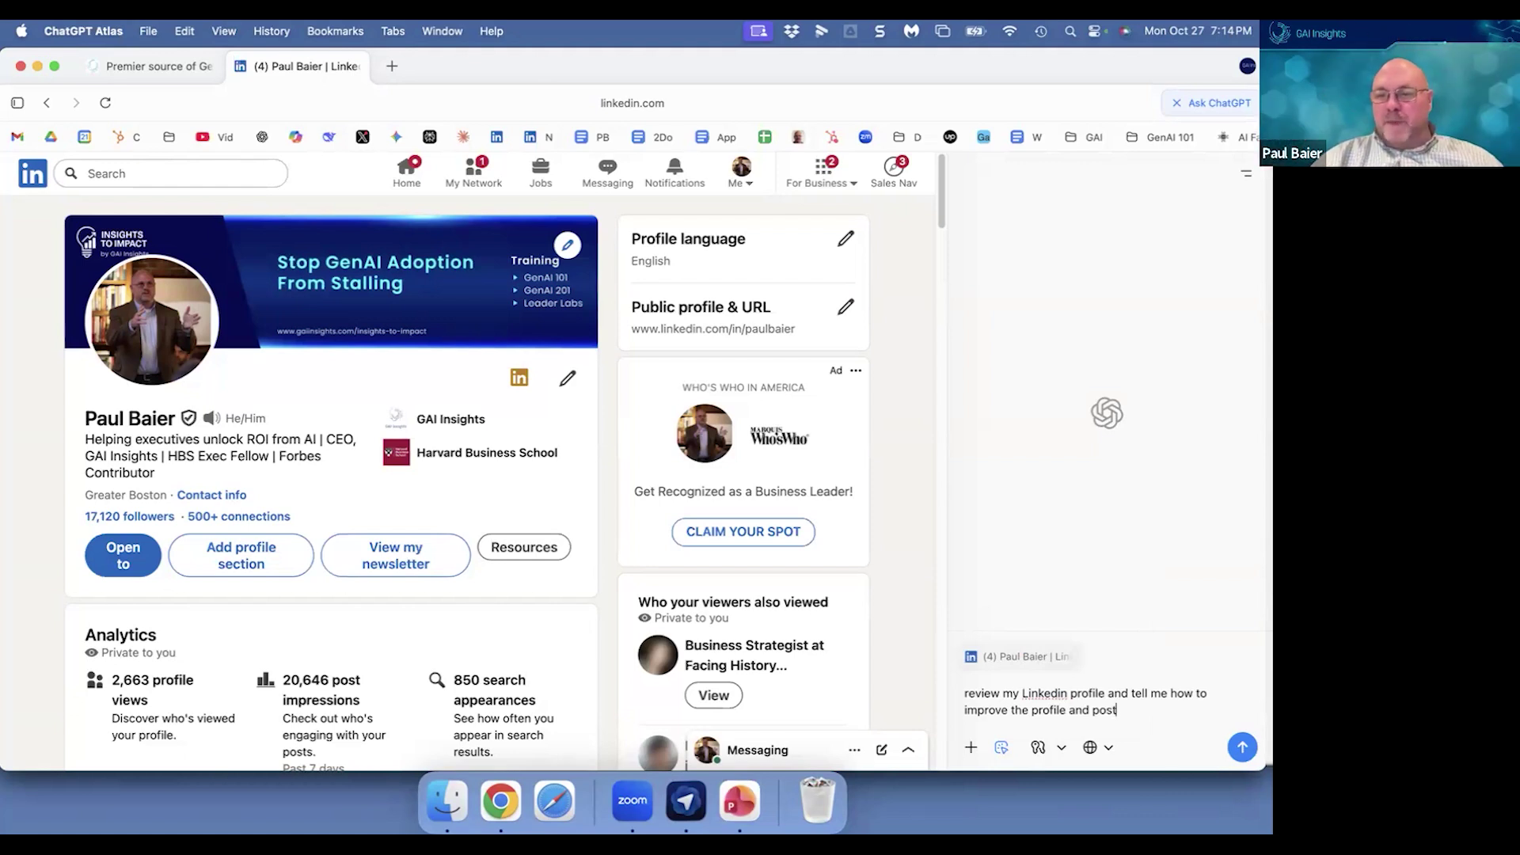
{"action": "key", "text": "Return"}
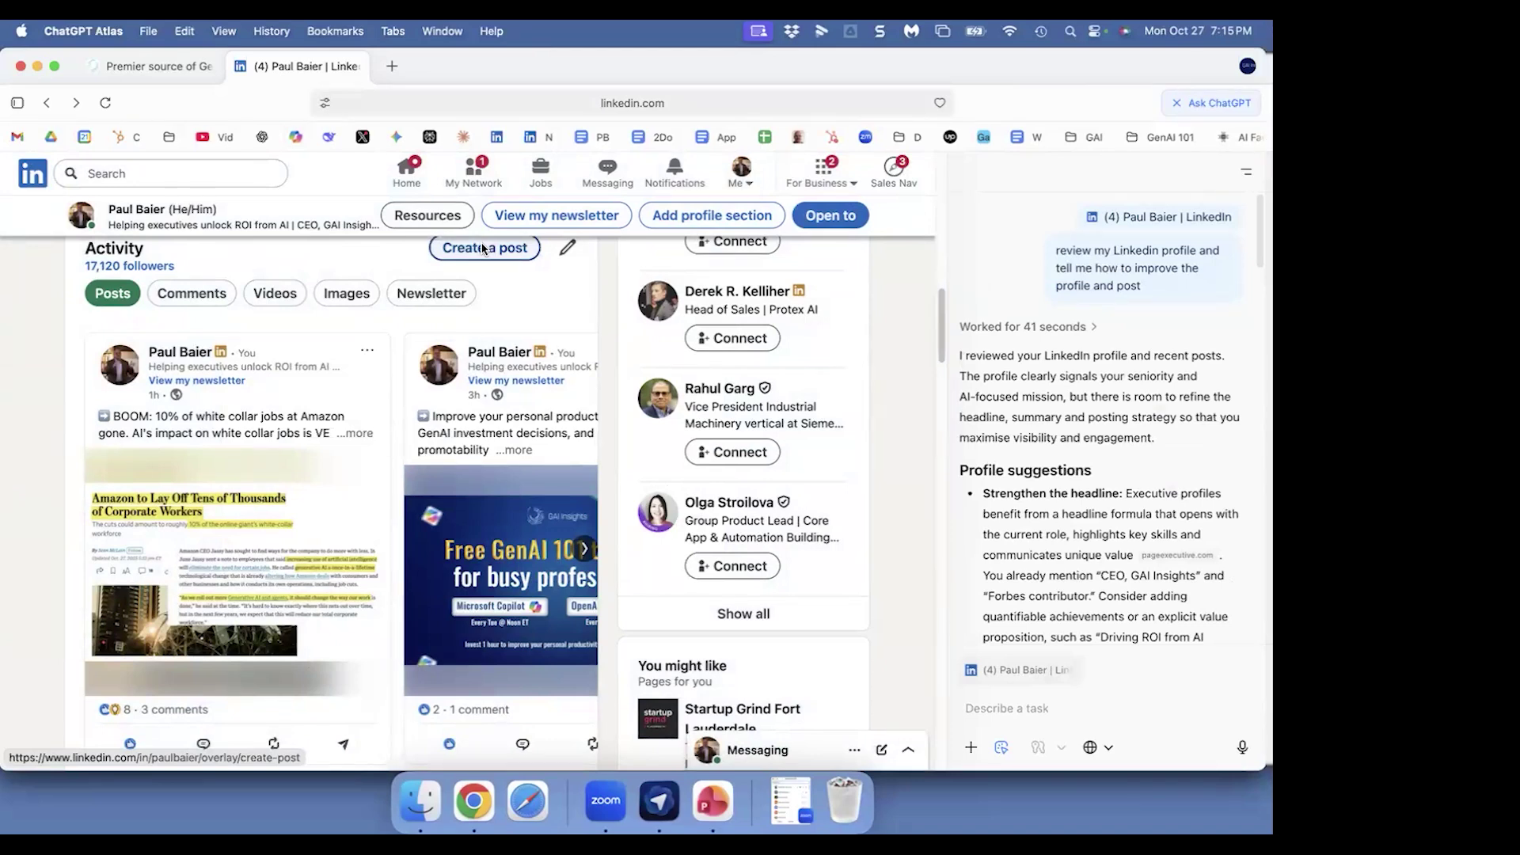
{"action": "scroll", "coordinate": [1001, 247], "scroll_direction": "down", "scroll_amount": 5}
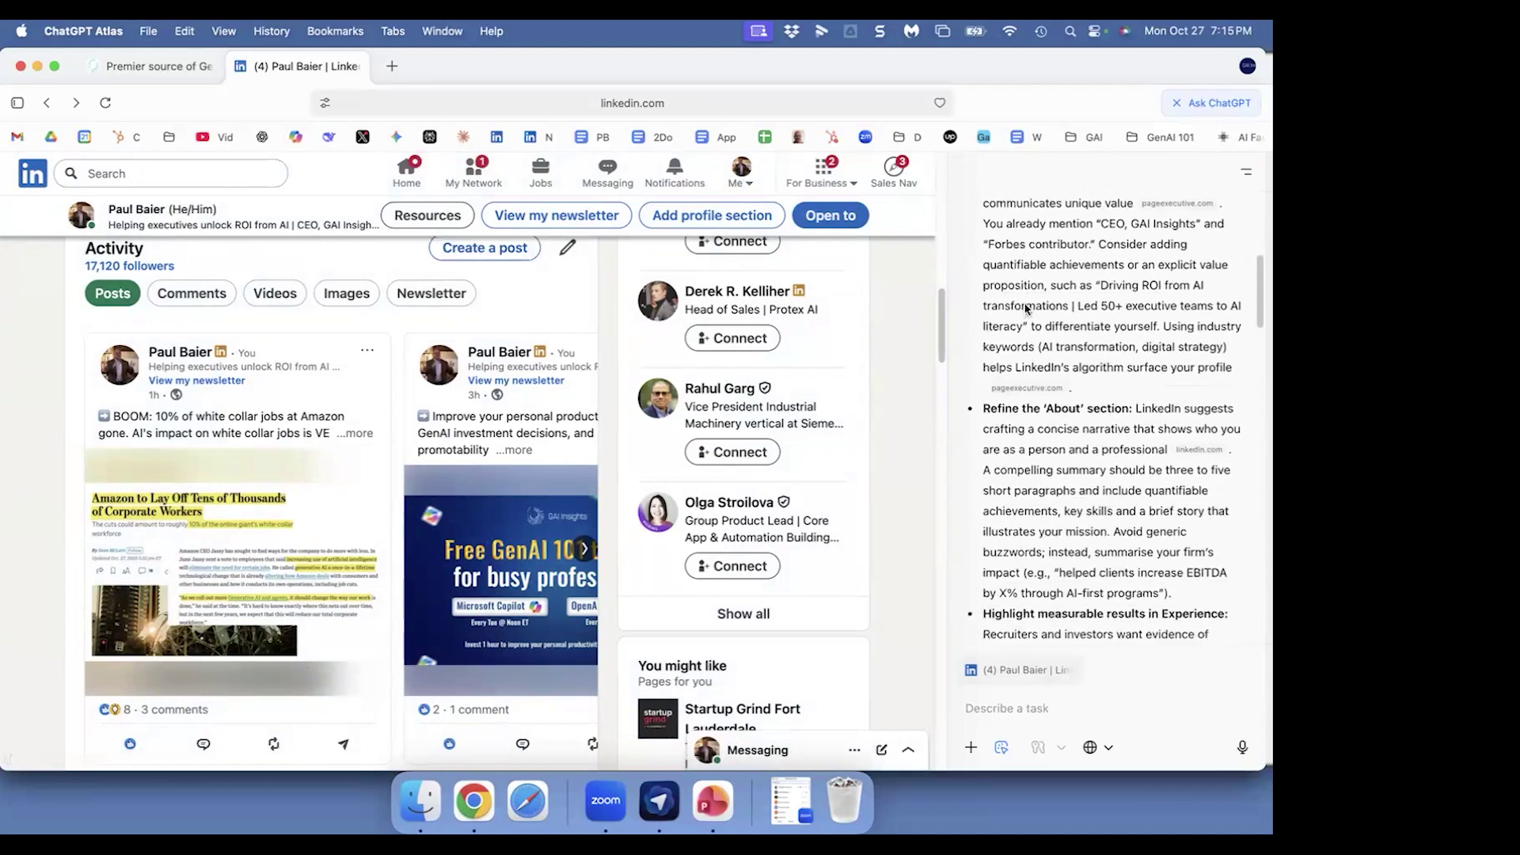
{"action": "scroll", "coordinate": [1026, 309], "scroll_direction": "up", "scroll_amount": 5}
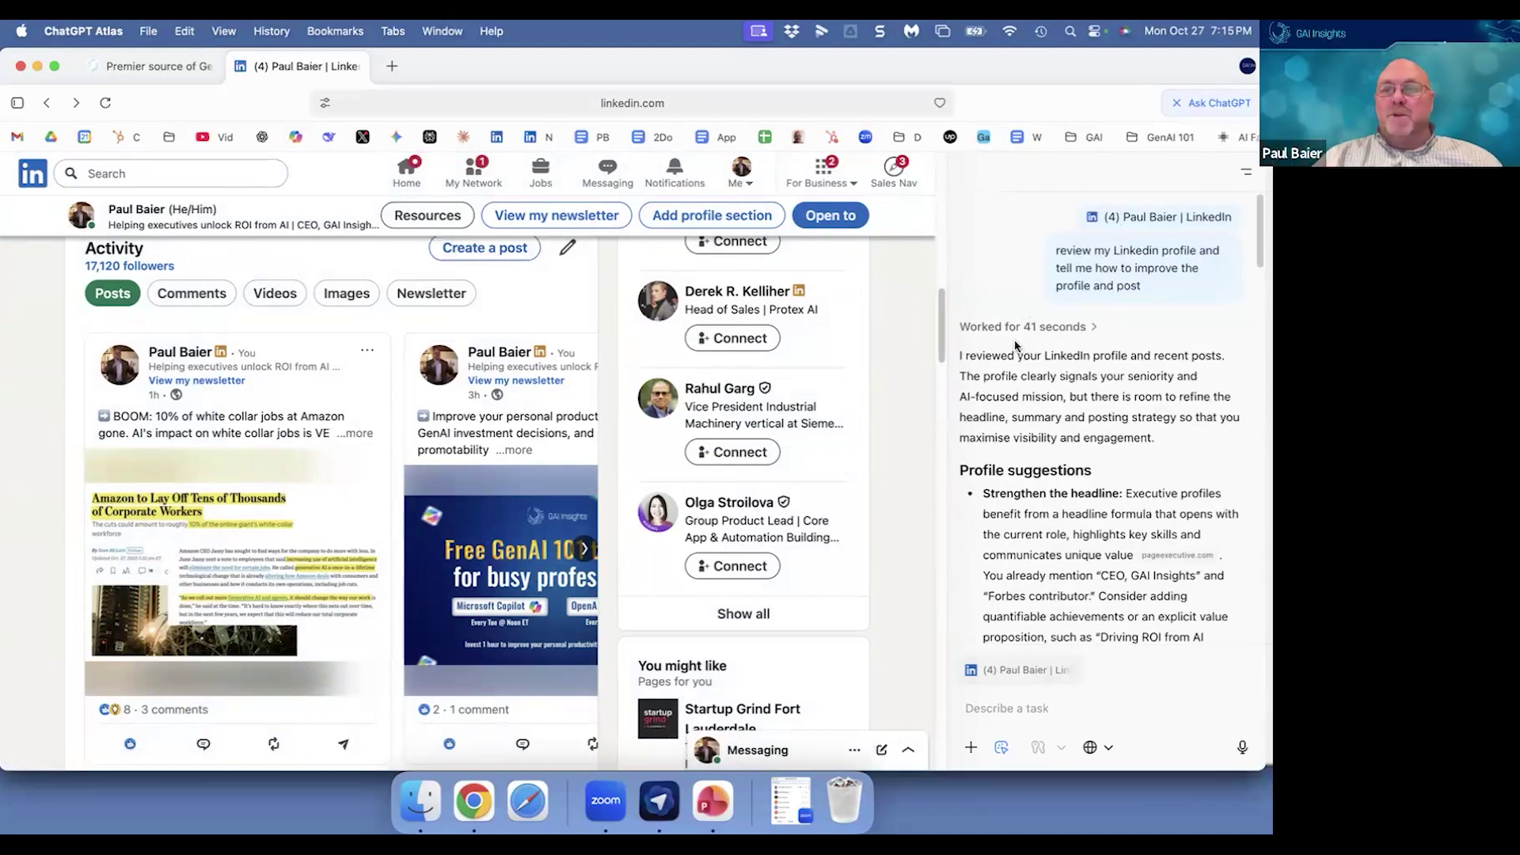
Step: Read through the profile suggestions and post improvement ideas in the agent's LinkedIn review
{"action": "scroll", "coordinate": [1018, 353], "scroll_direction": "down", "scroll_amount": 5}
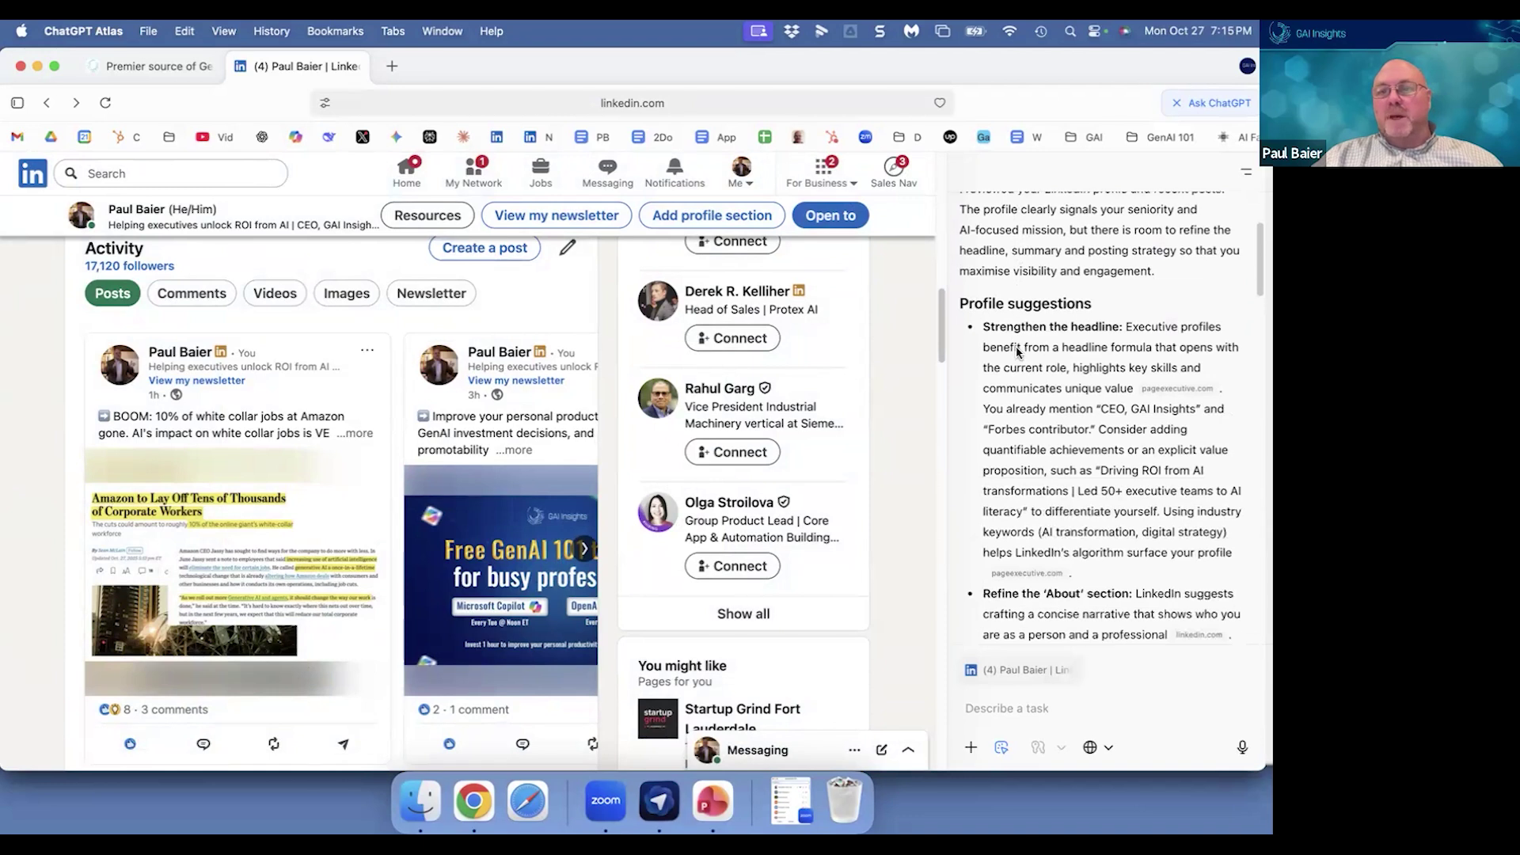
{"action": "scroll", "coordinate": [1018, 353], "scroll_direction": "down", "scroll_amount": 10}
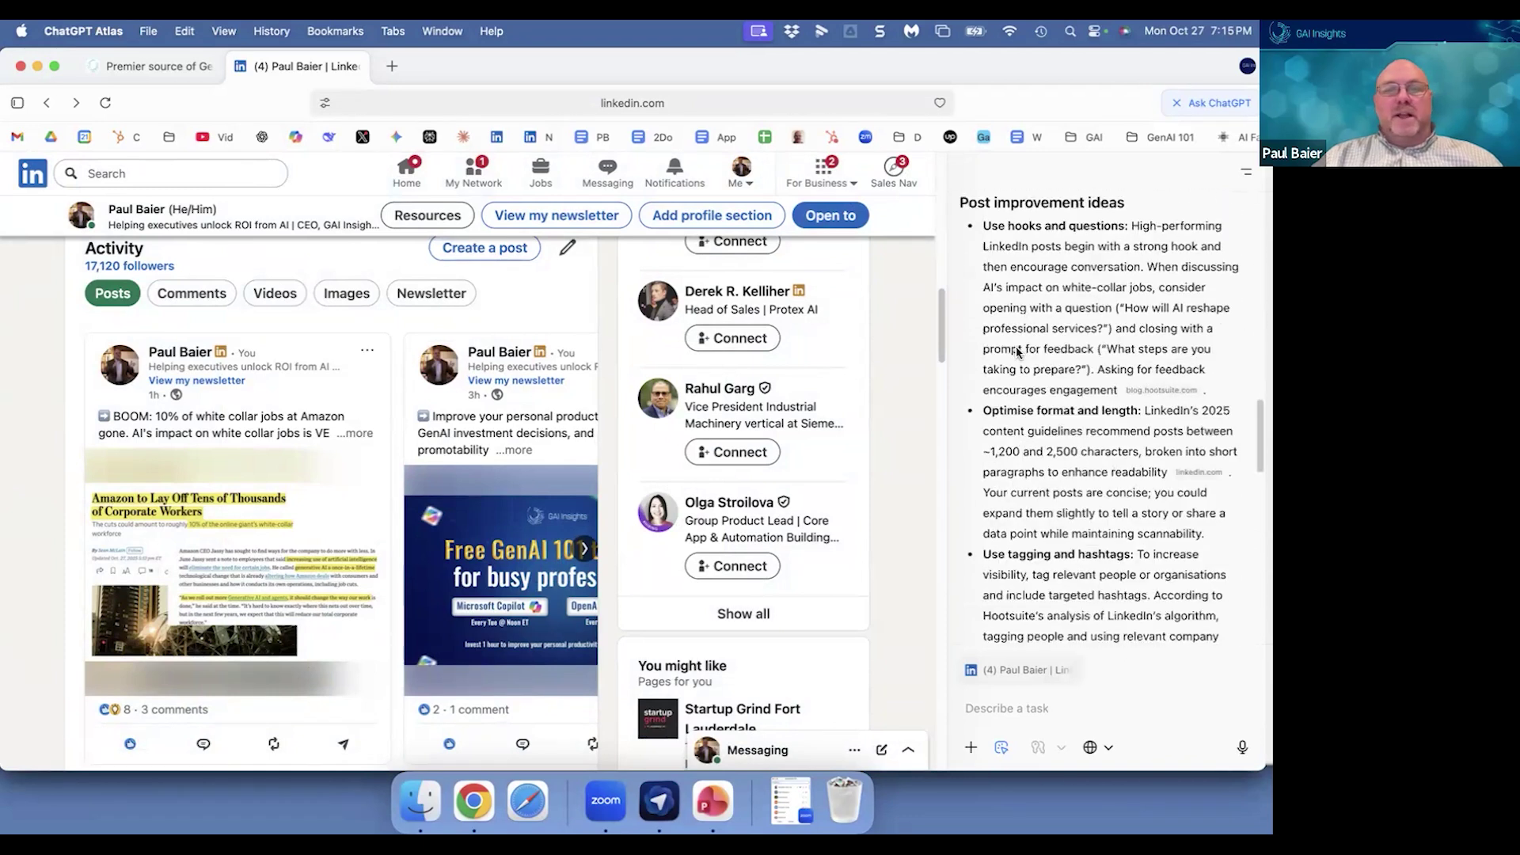
{"action": "scroll", "coordinate": [1019, 354], "scroll_direction": "down", "scroll_amount": 2}
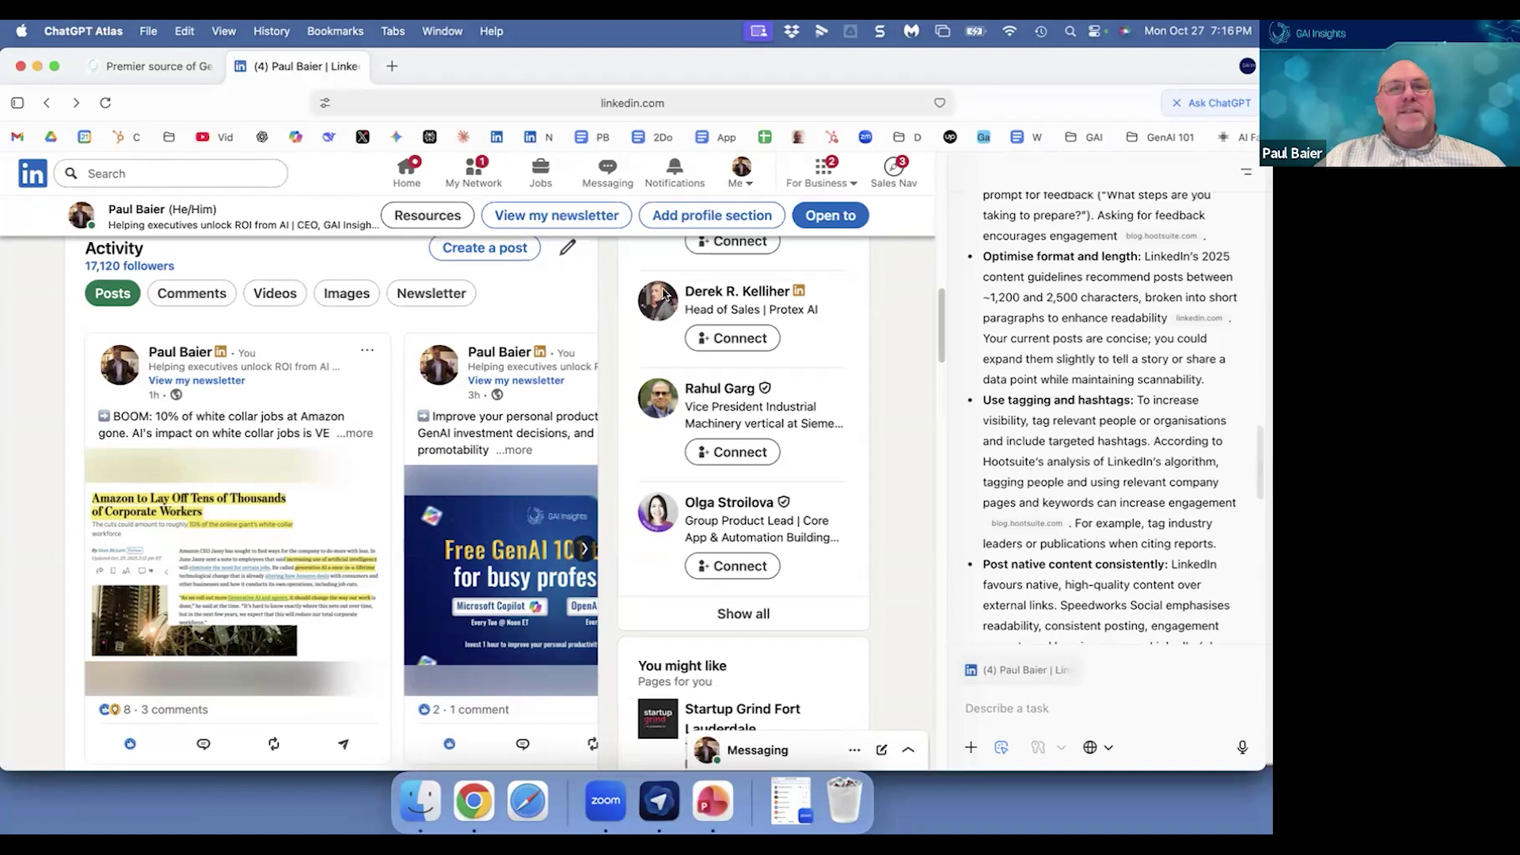
Step: Open a new browser tab for another ChatGPT request
{"action": "left_click", "coordinate": [392, 67]}
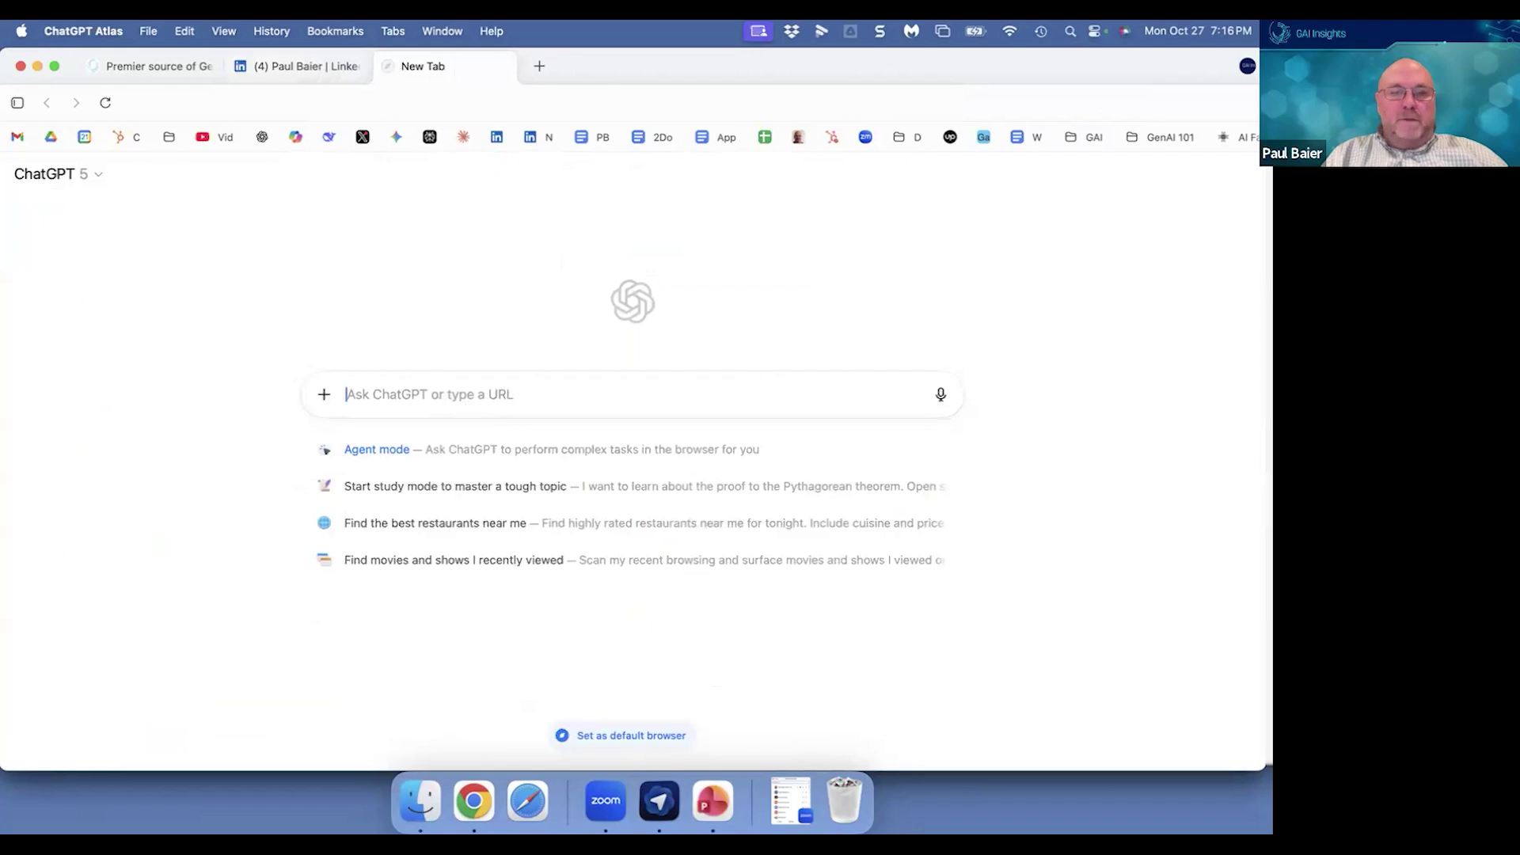
{"action": "type", "text": "send john "}
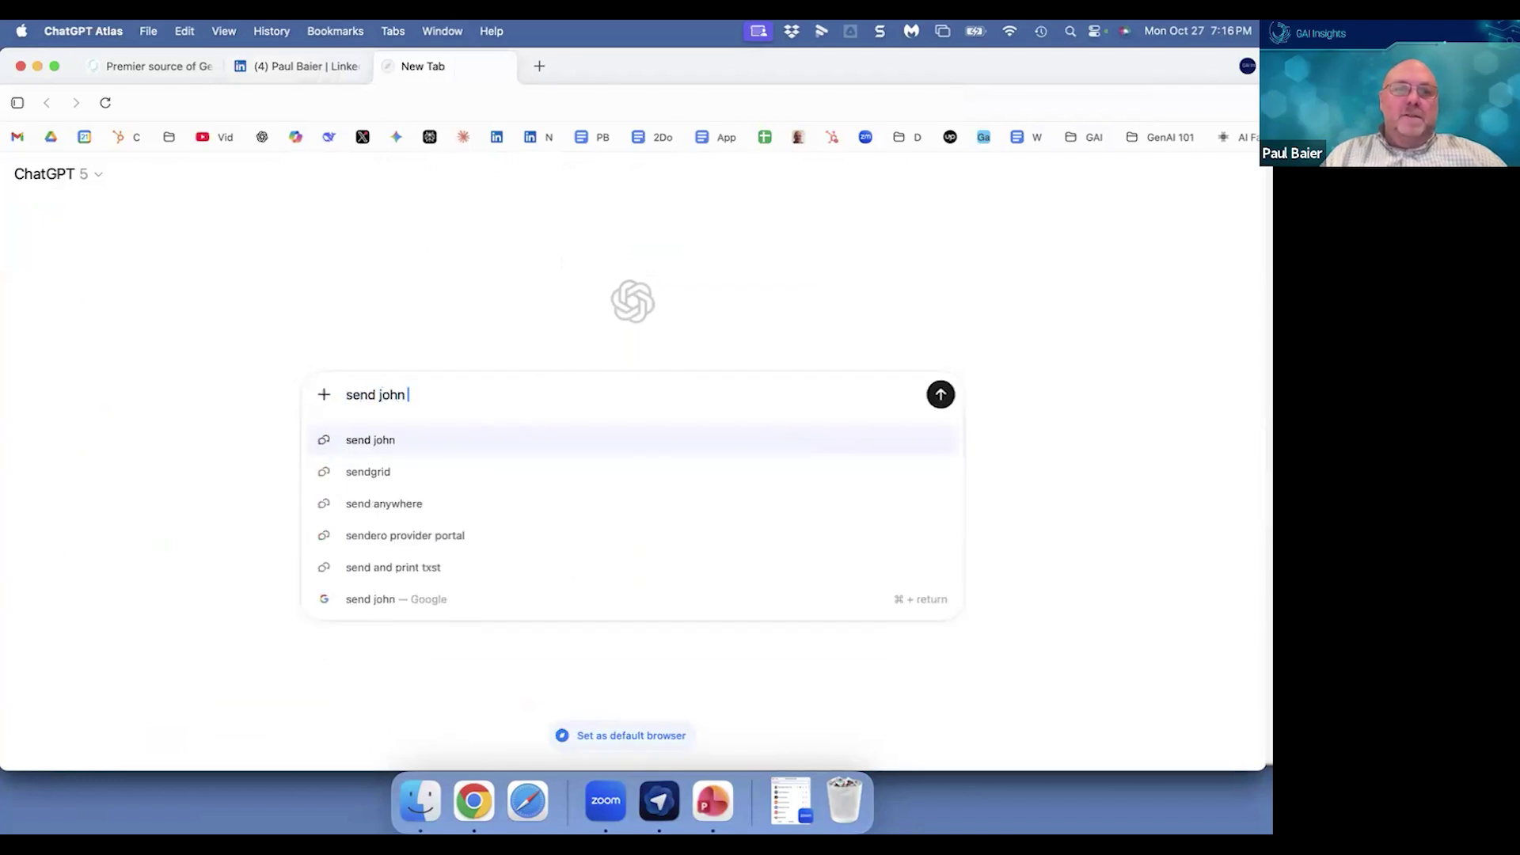
{"action": "type", "text": "ss"}
{"action": "key", "text": "BackSpace"}
{"action": "key", "text": "BackSpace"}
{"action": "key", "text": "BackSpace"}
{"action": "key", "text": "BackSpace"}
{"action": "key", "text": "BackSpace"}
{"action": "key", "text": "BackSpace"}
{"action": "key", "text": "BackSpace"}
{"action": "key", "text": "BackSpace"}
{"action": "key", "text": "BackSpace"}
{"action": "key", "text": "BackSpace"}
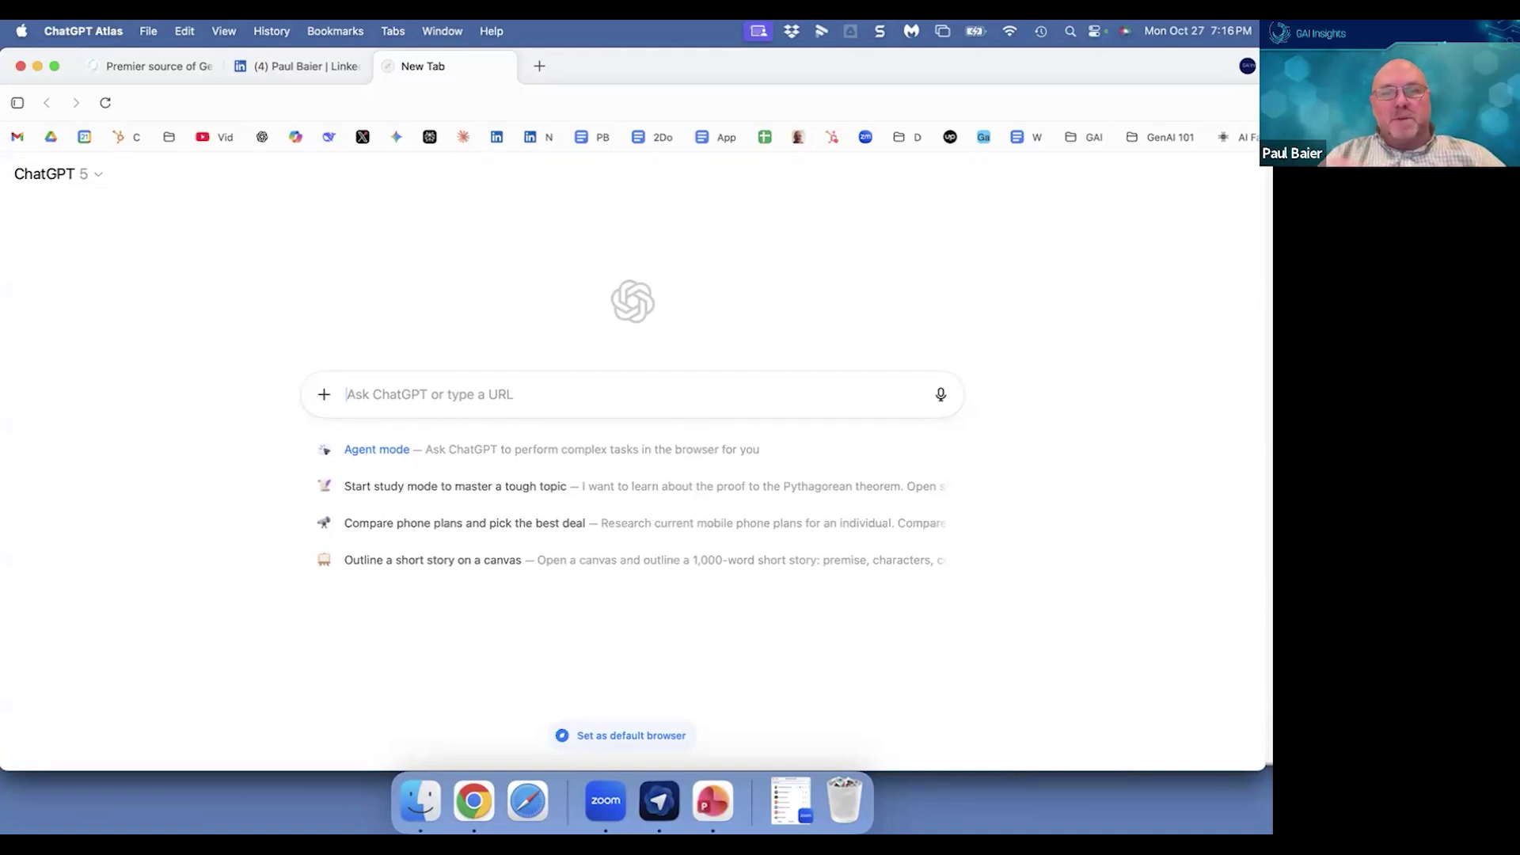
Step: Write a prompt to send an email to the recipient's full name, with a subject saying hello by first name "from the Learning Lab"
{"action": "type", "text": "sen"}
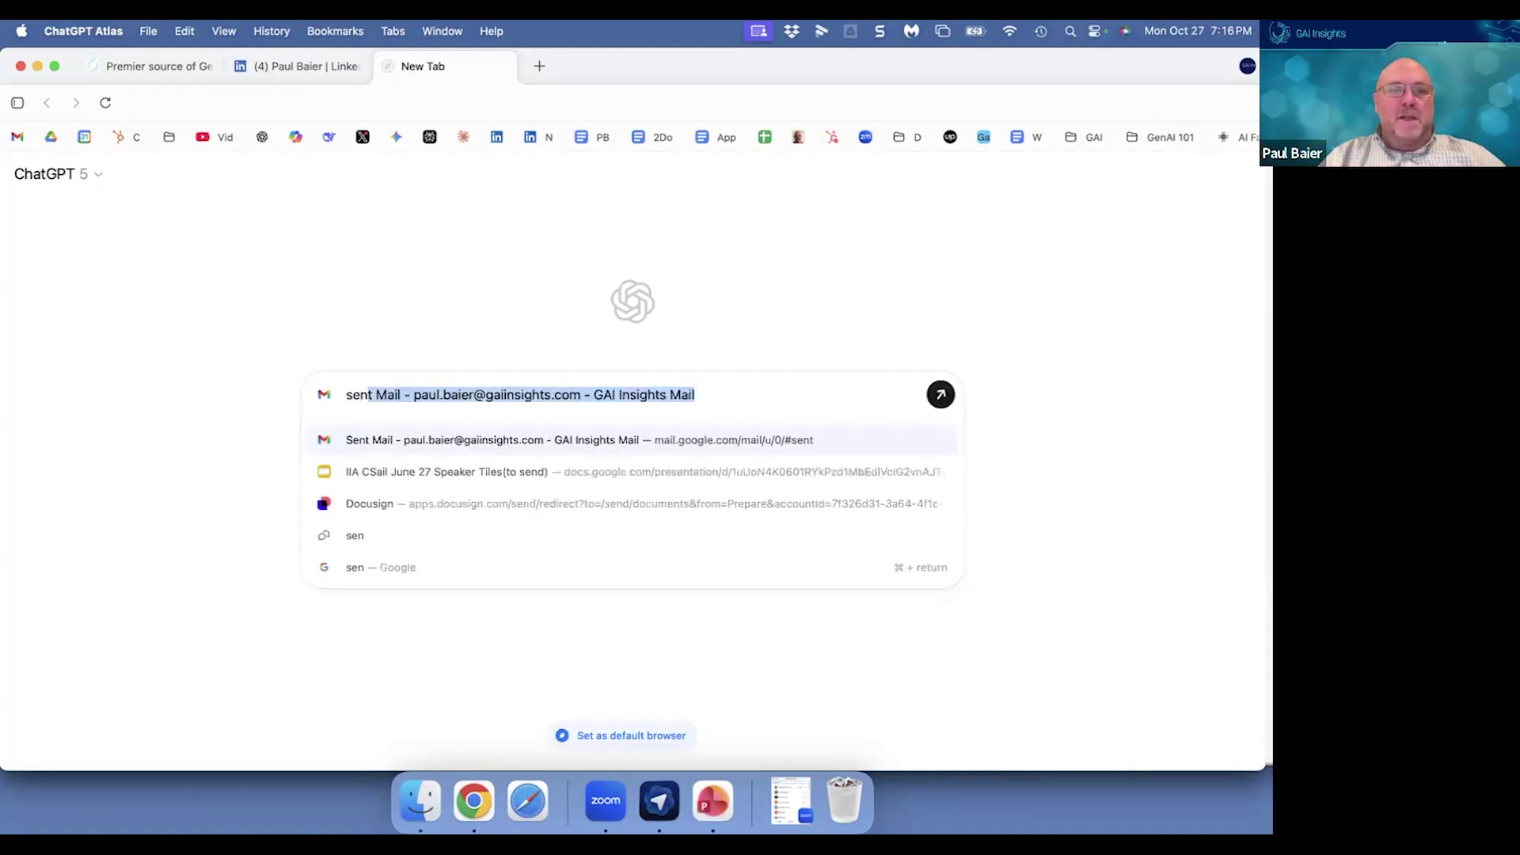
{"action": "type", "text": "d an ema"}
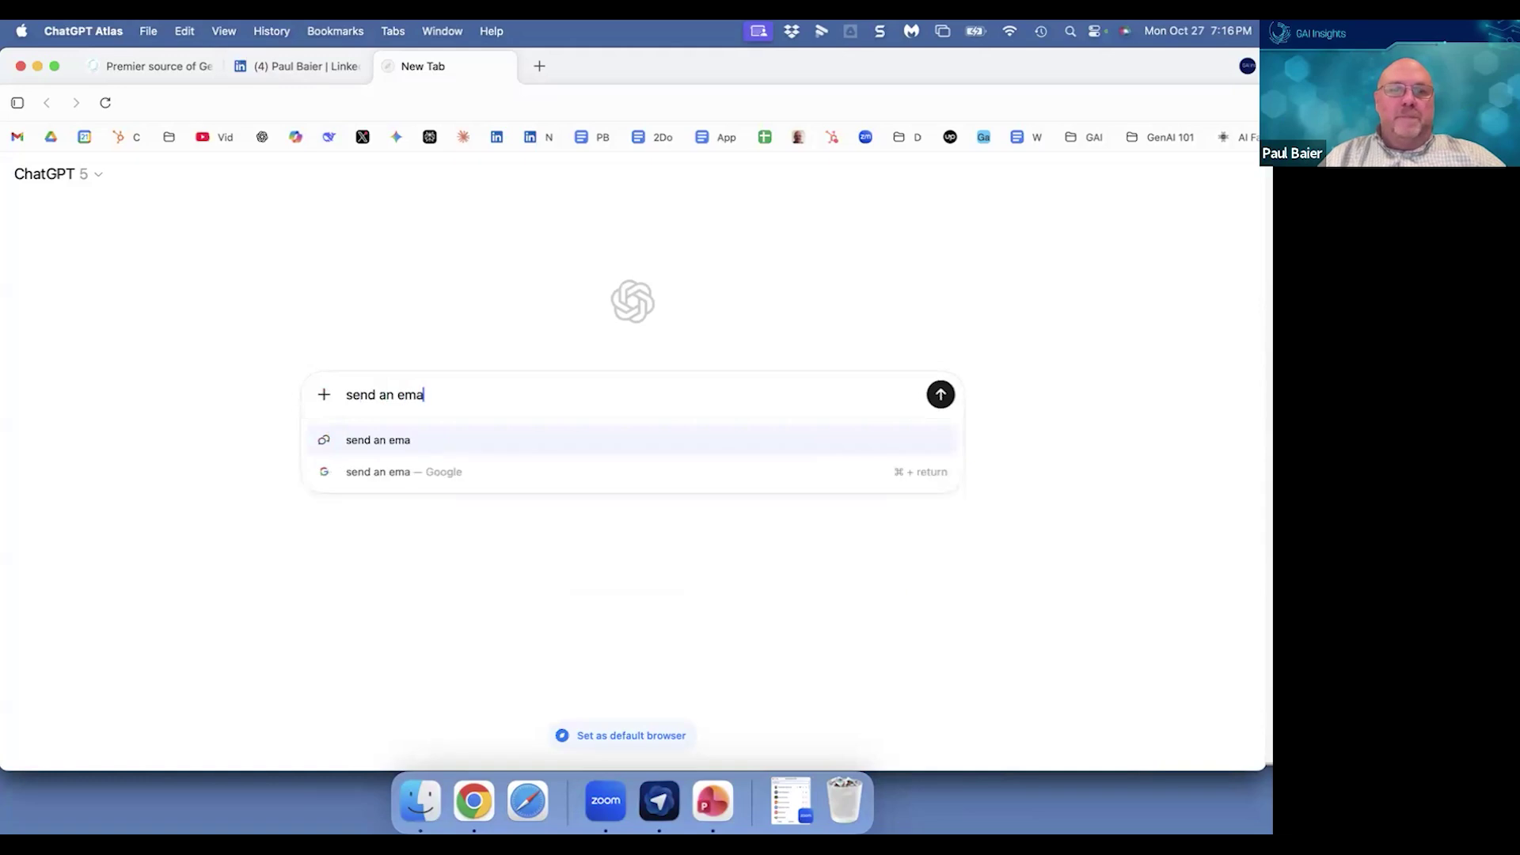
{"action": "type", "text": "il to John Sviokla and p"}
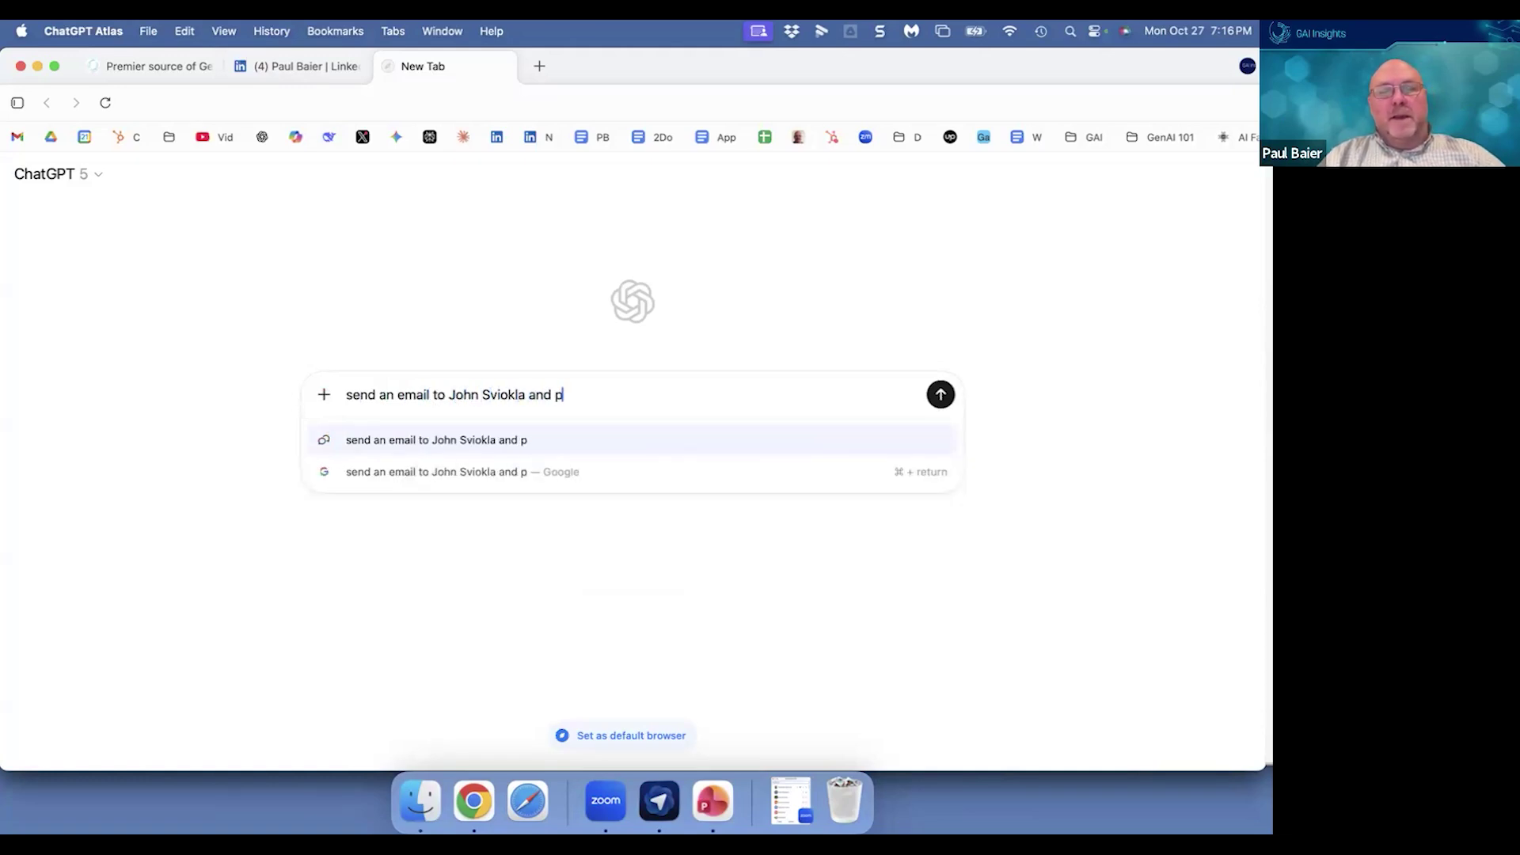
{"action": "type", "text": "ut \"hello "}
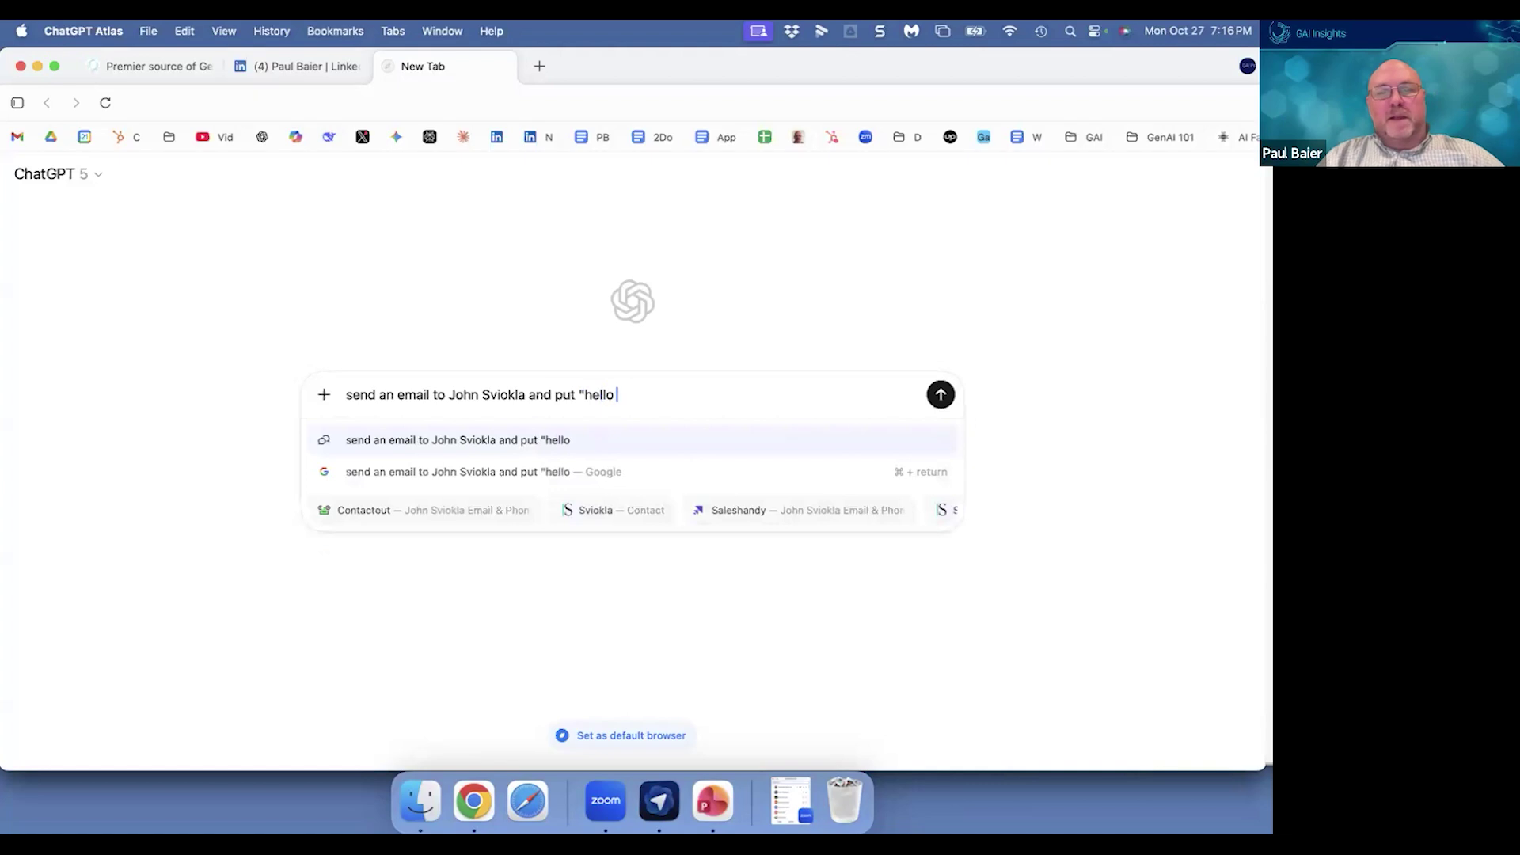
{"action": "type", "text": "John from the"}
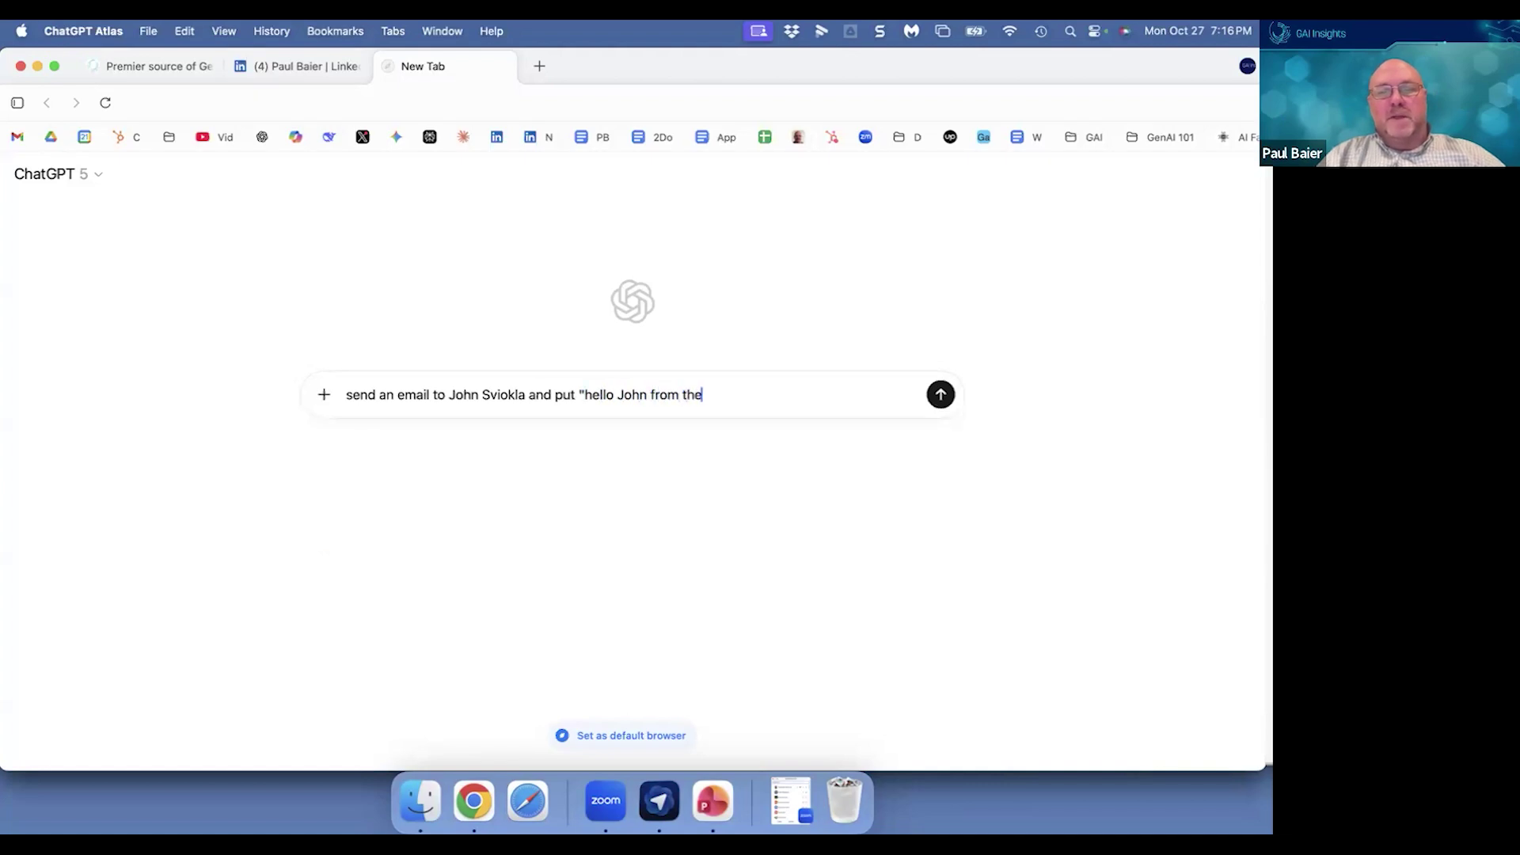
{"action": "type", "text": " Learnin g"}
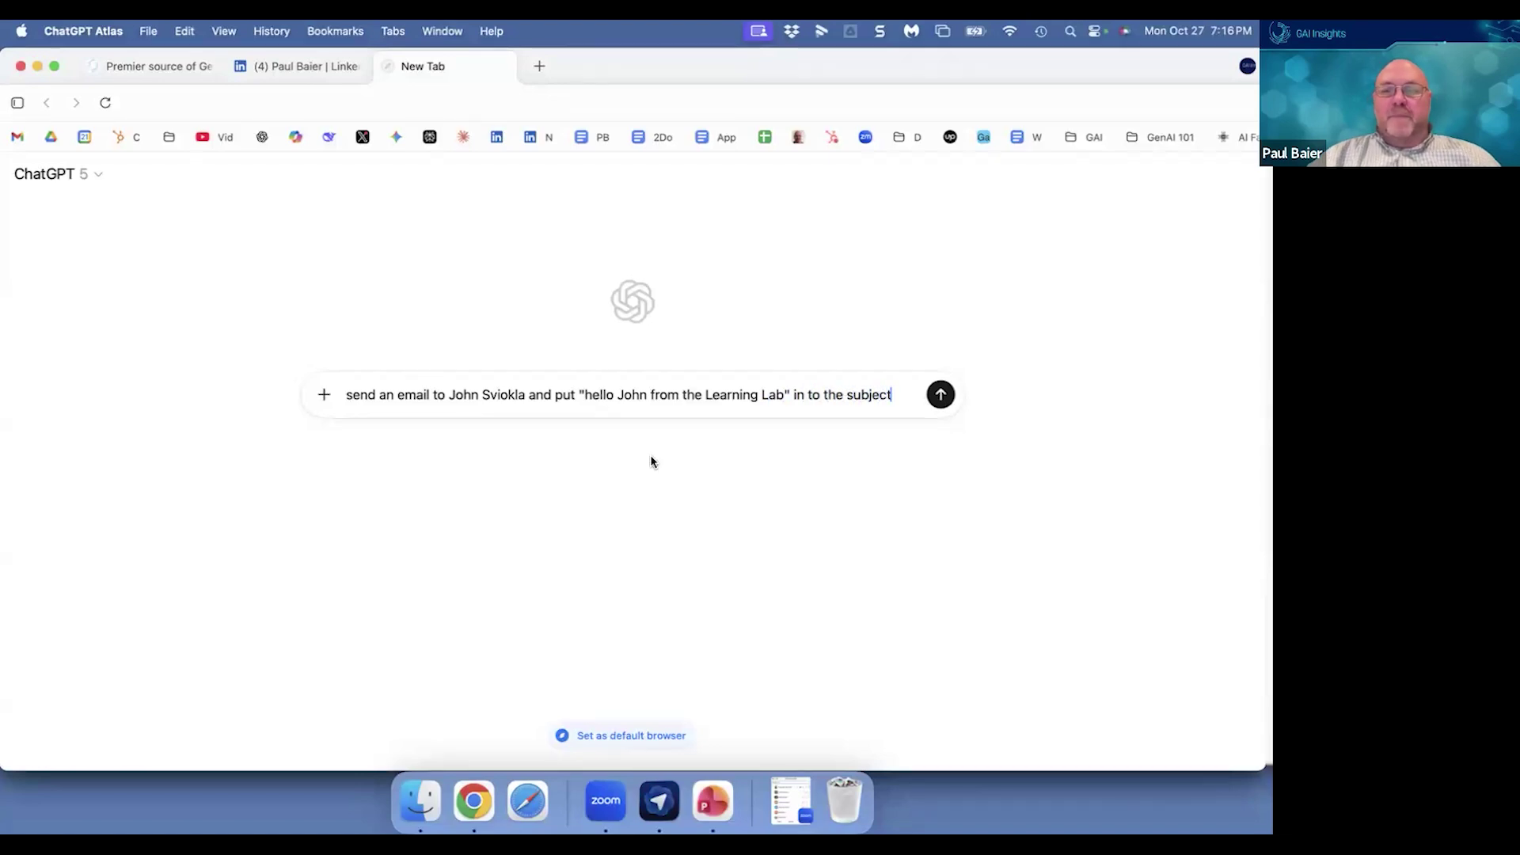
Step: Turn on Agent mode for the email prompt and submit it with the logged-in option kept
{"action": "left_click", "coordinate": [324, 395]}
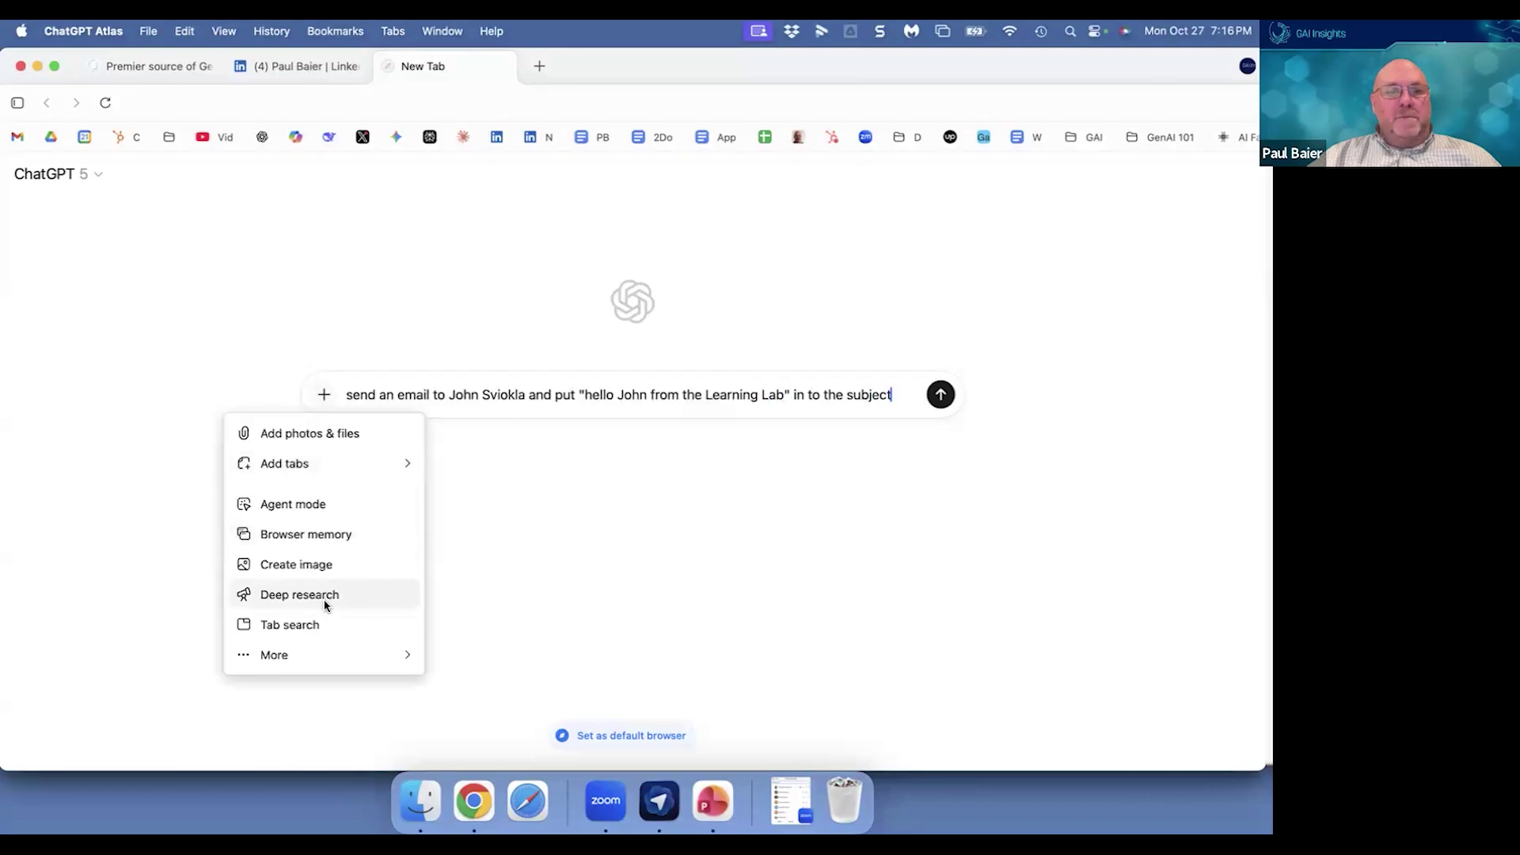
{"action": "mouse_move", "coordinate": [301, 657]}
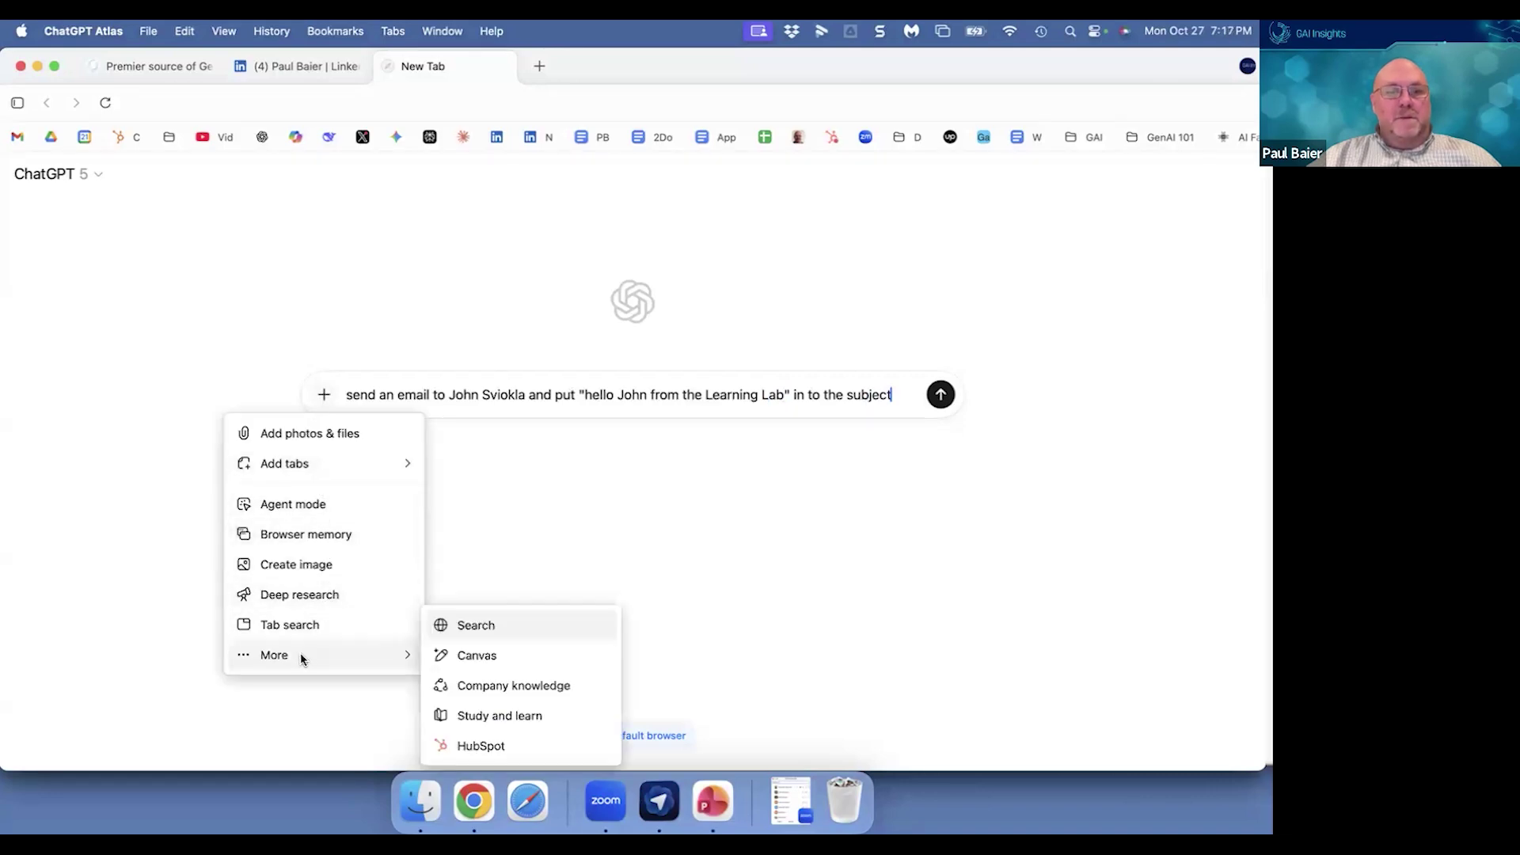
{"action": "left_click", "coordinate": [347, 508]}
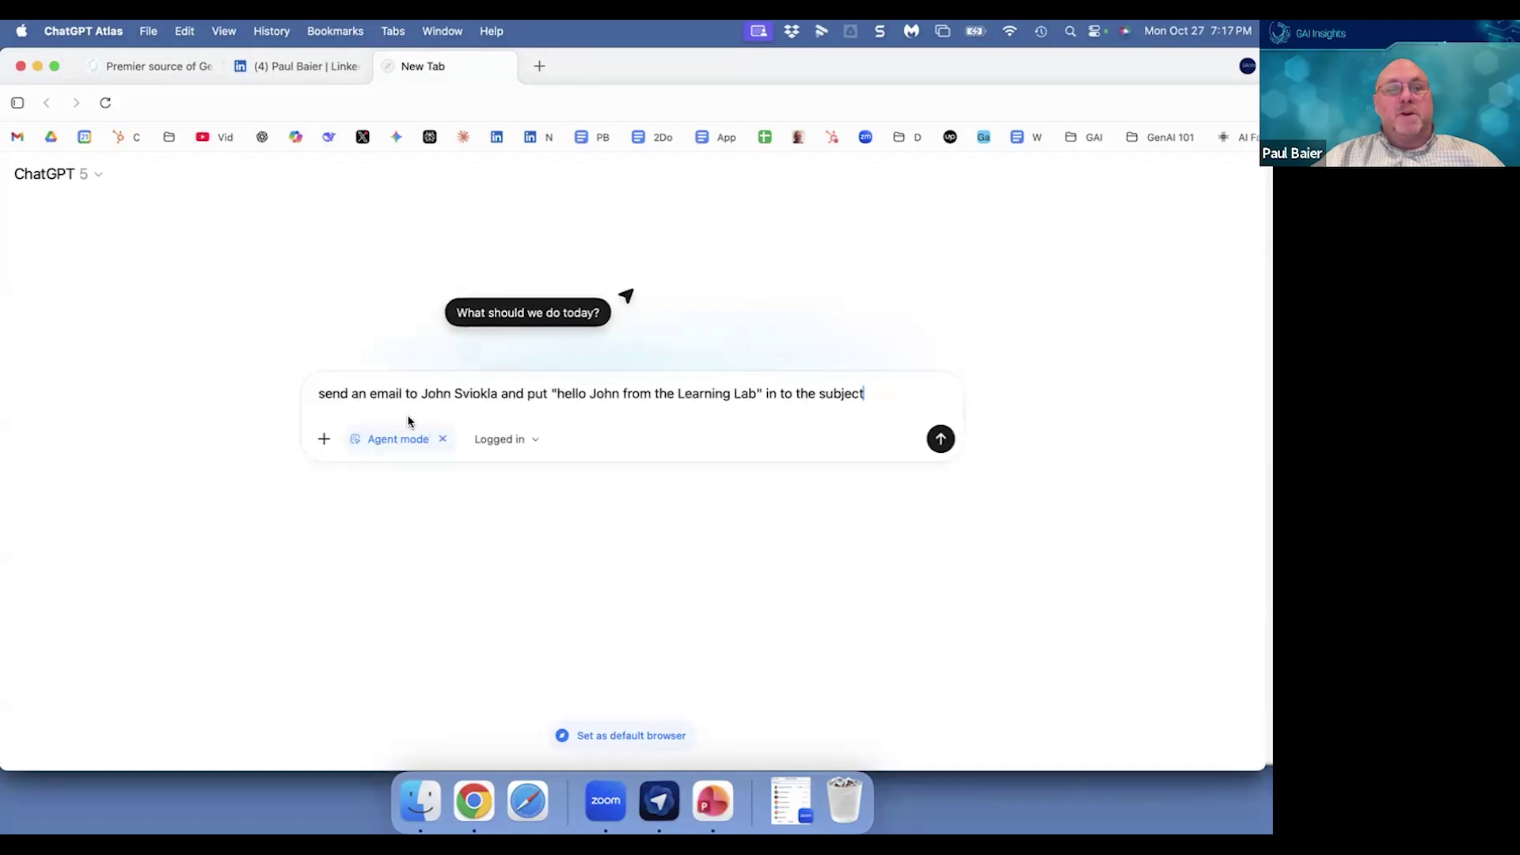
{"action": "left_click", "coordinate": [941, 440]}
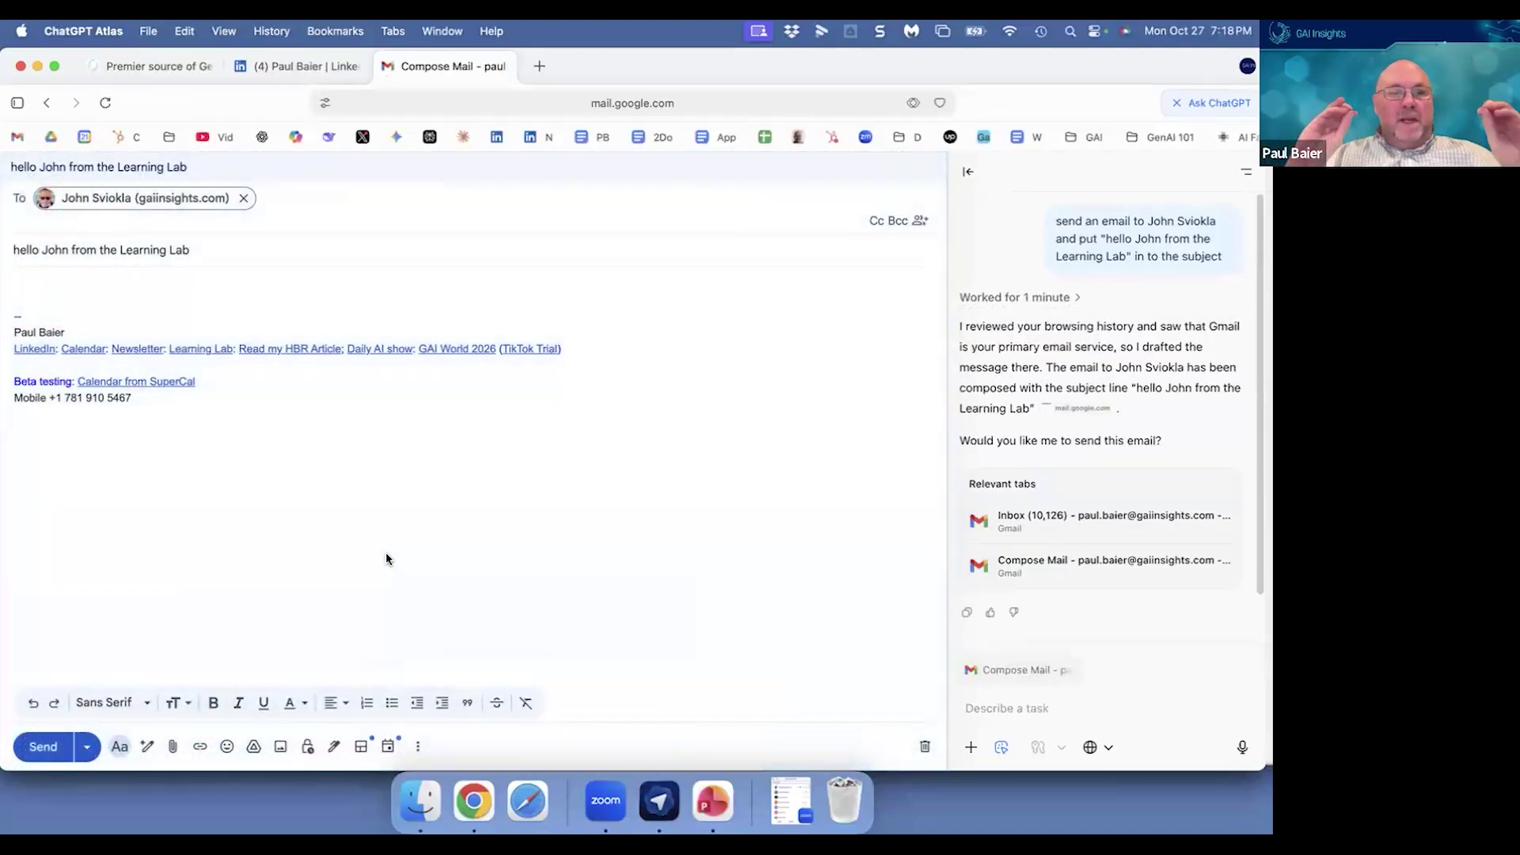
Step: Send the email that the agent drafted in Gmail
{"action": "left_click", "coordinate": [44, 747]}
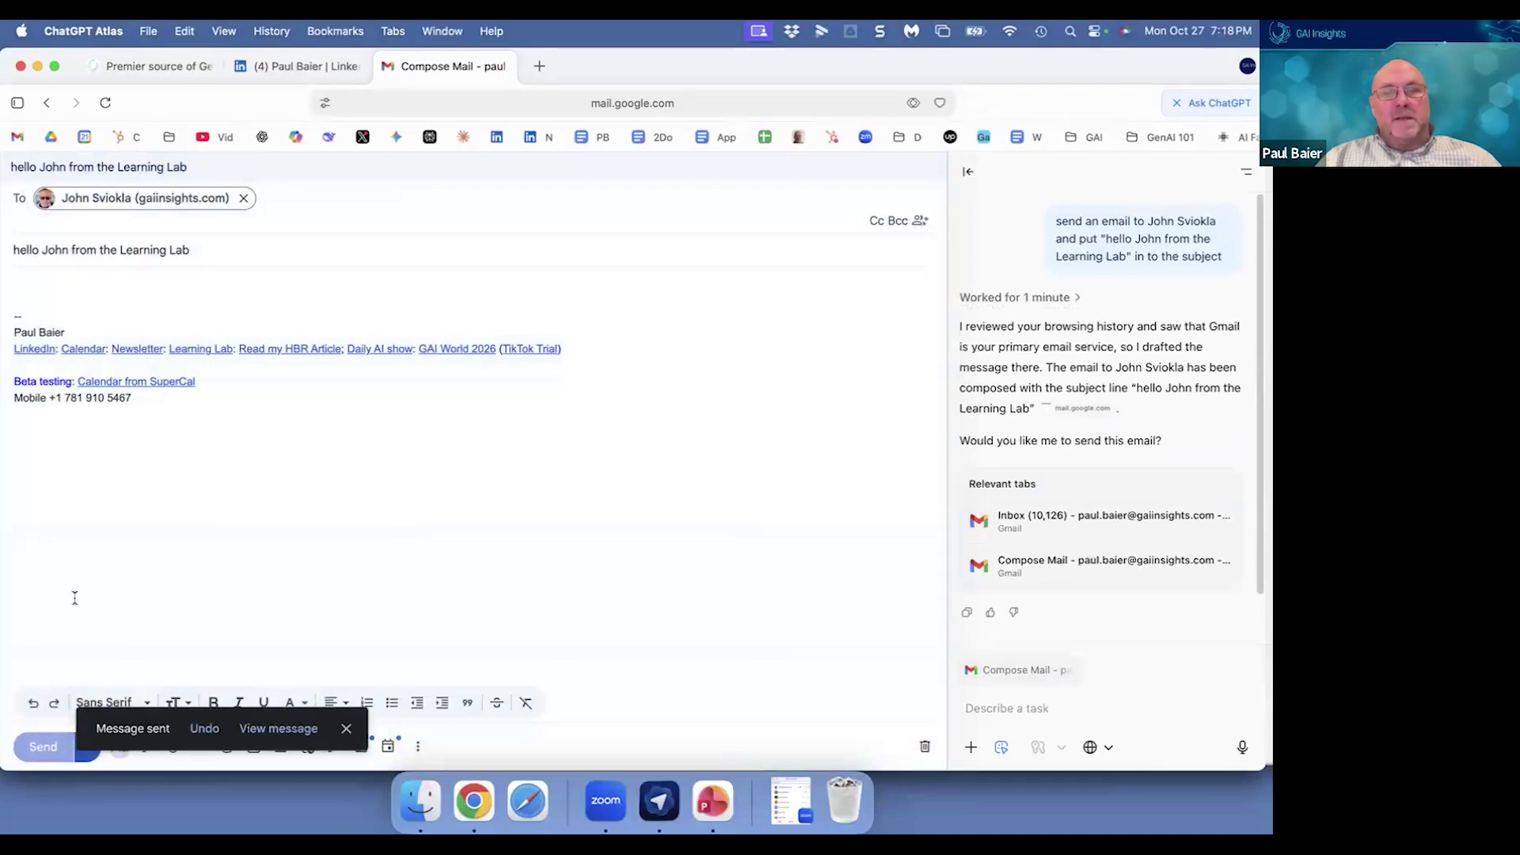